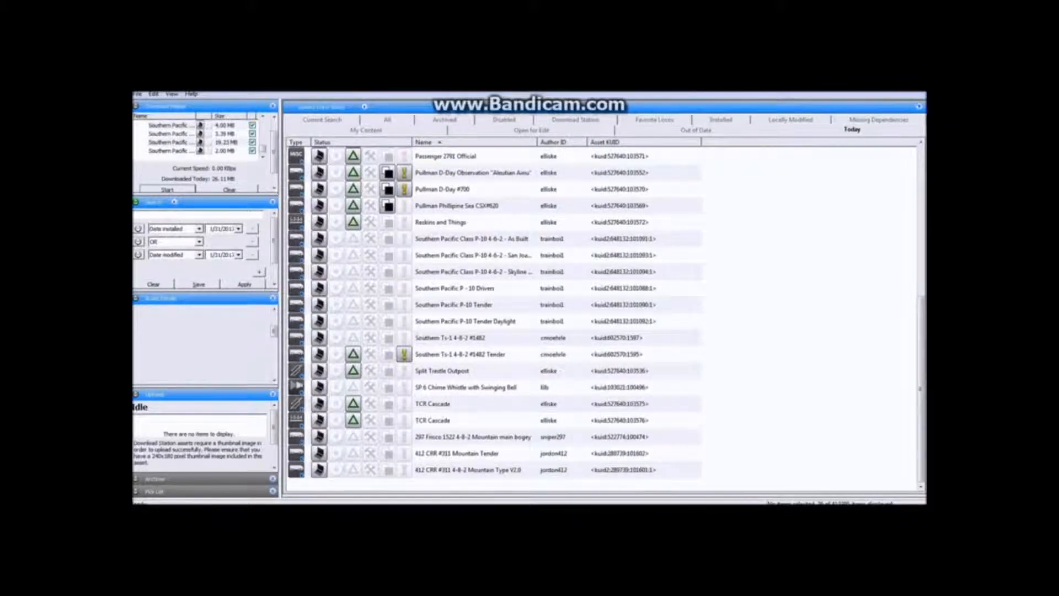
- Preview the whistle, drivers and Southern Pacific Class P-10 locomotive assets among today's items
click(466, 387)
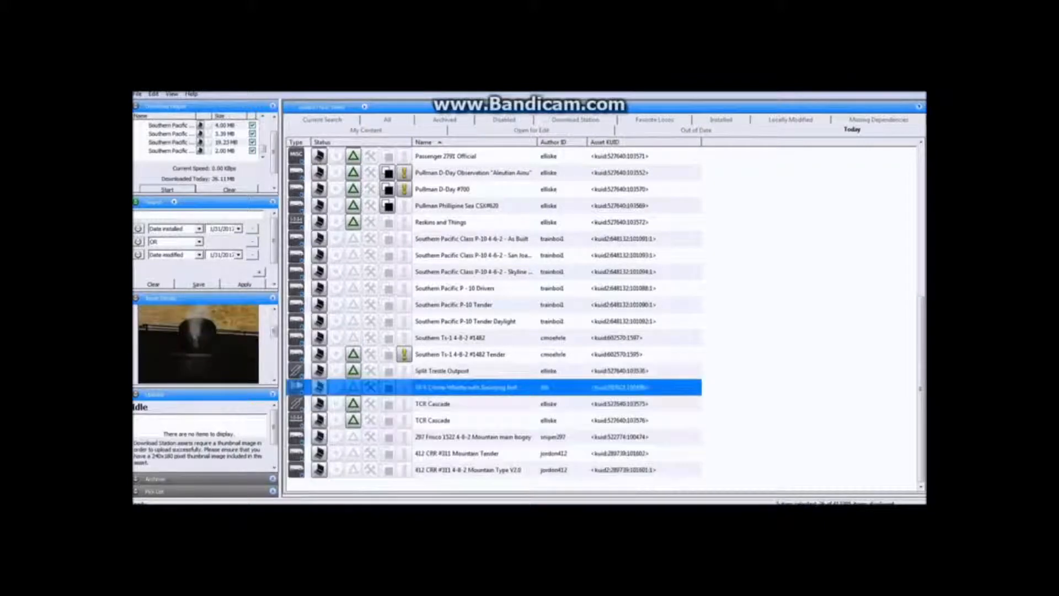
click(466, 338)
click(466, 288)
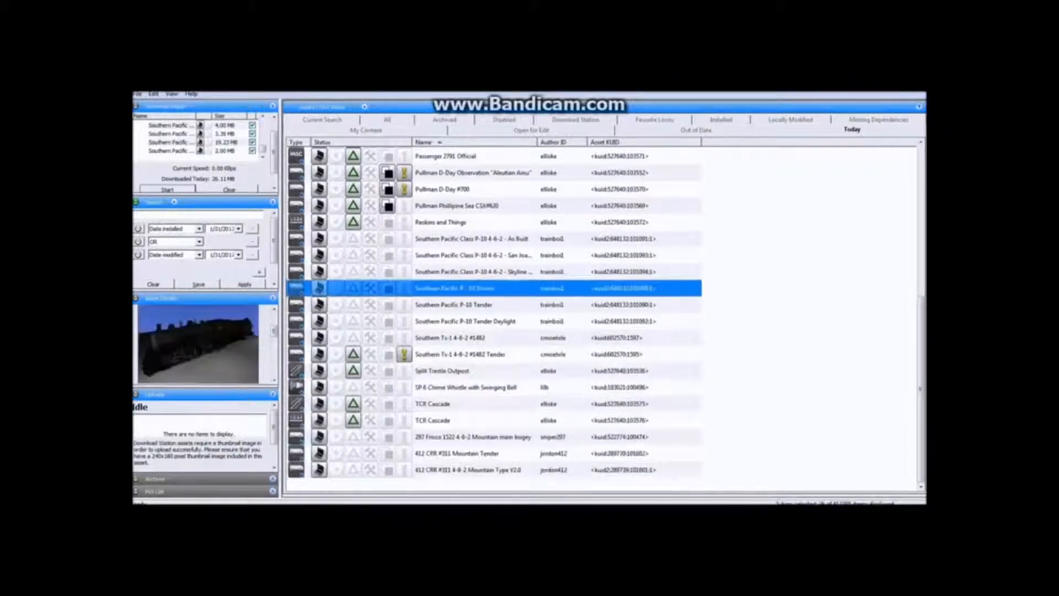
click(466, 255)
click(466, 239)
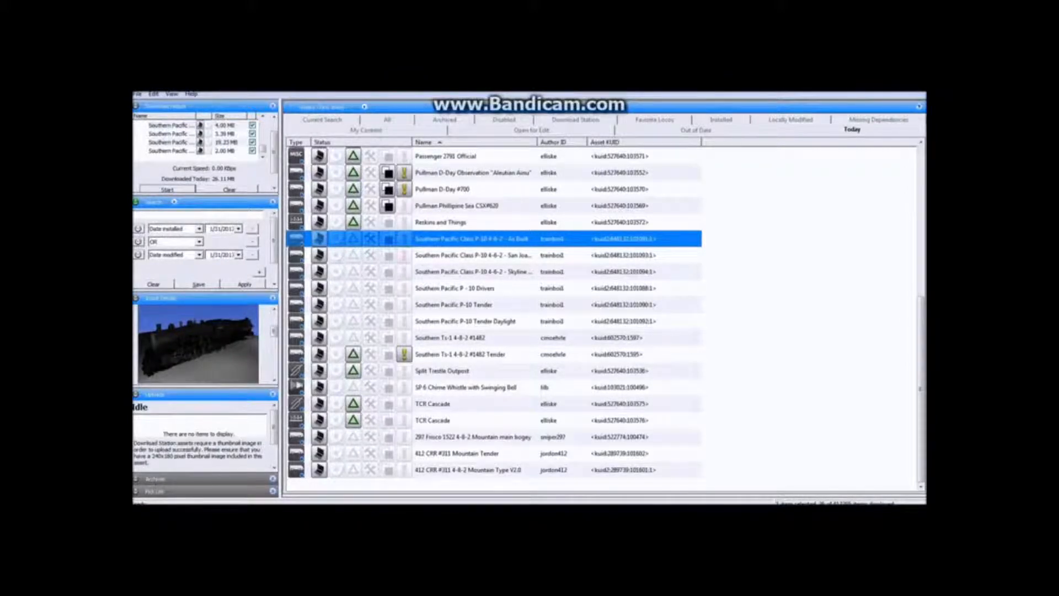
click(455, 288)
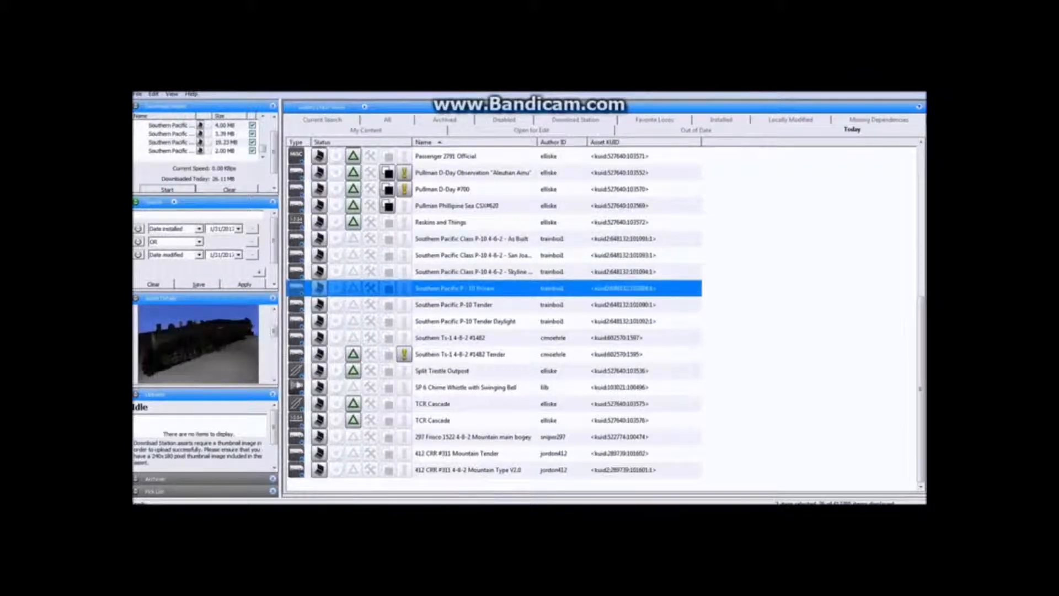
- Clone the Southern Pacific Class P-10 4-6-2 - As Built locomotive asset
click(471, 239)
scroll(471, 239, up, 1)
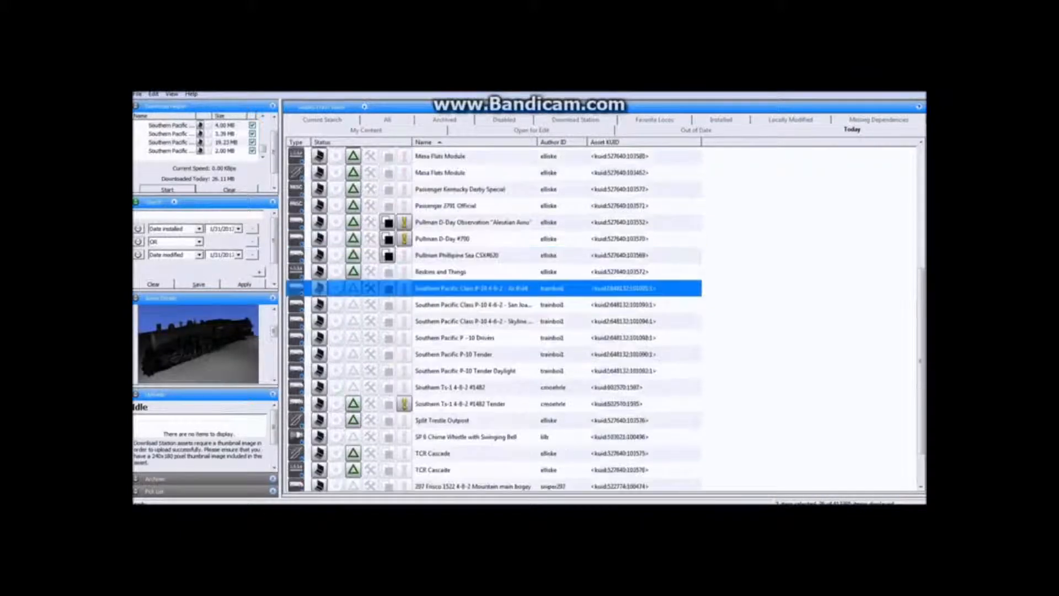
scroll(471, 239, up, 2)
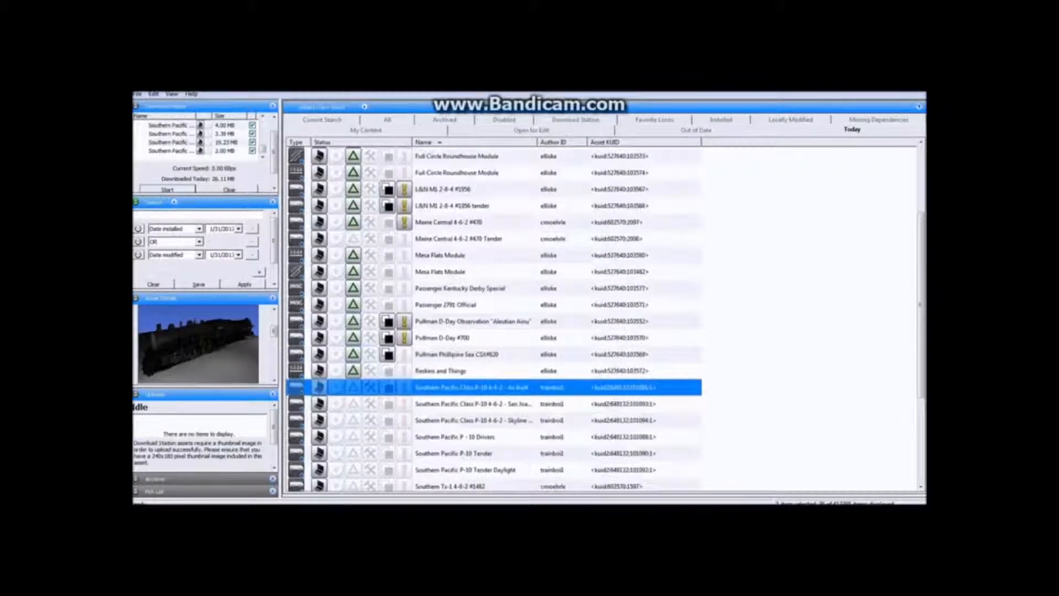
right_click(429, 387)
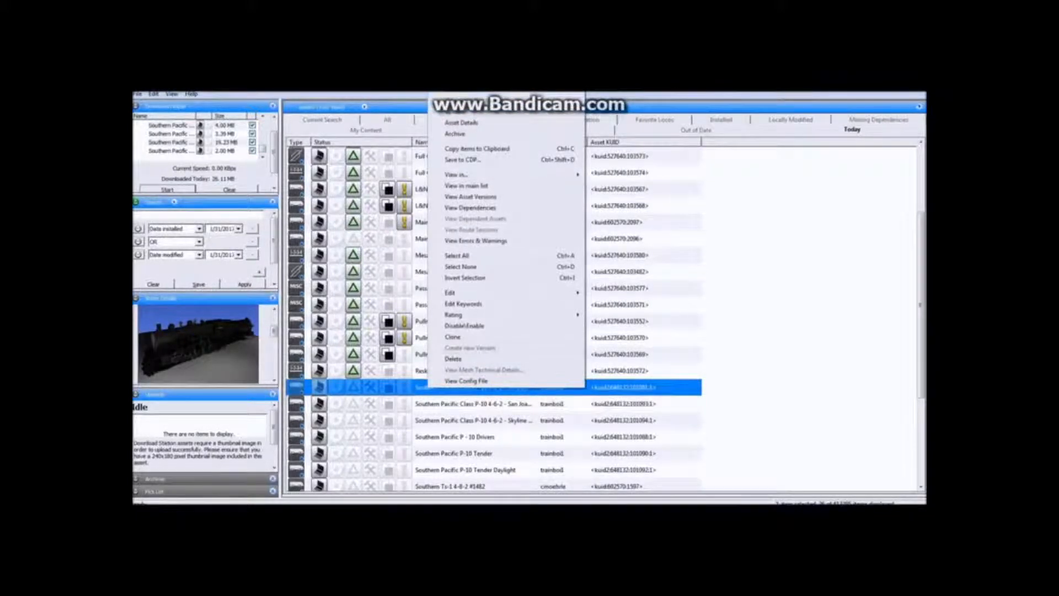
mouse_move(496, 293)
click(452, 337)
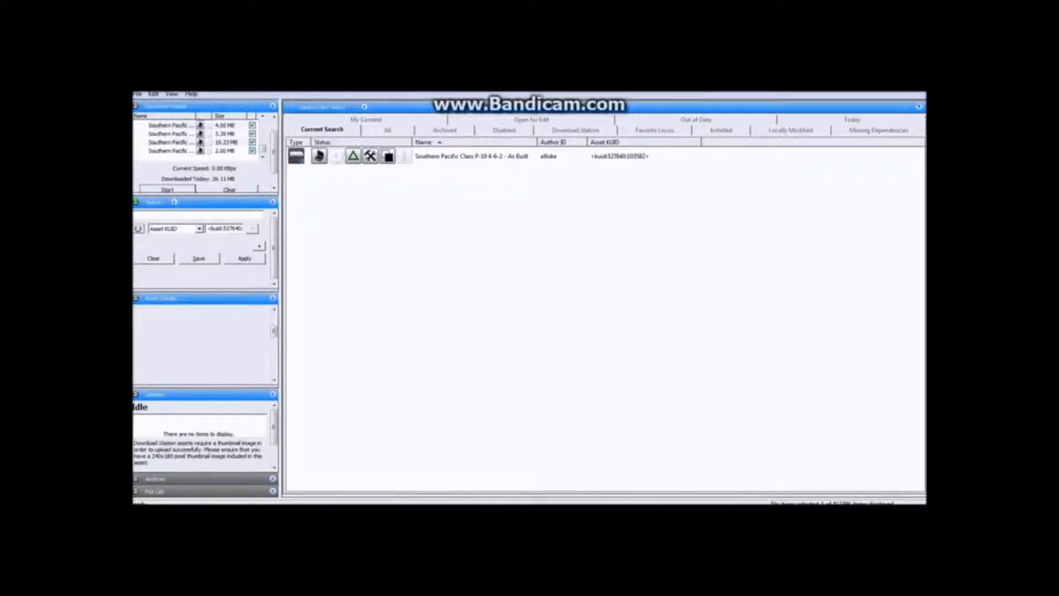
- Open the cloned asset's files in Explorer for editing, enlarge the window, and open the p10 image in paint.net
right_click(425, 157)
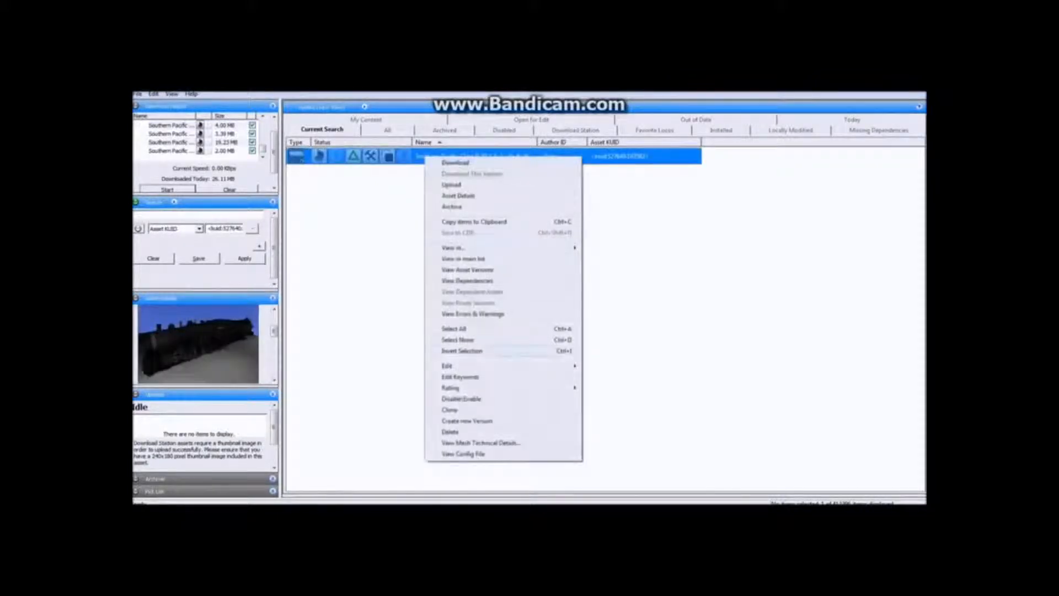
mouse_move(497, 366)
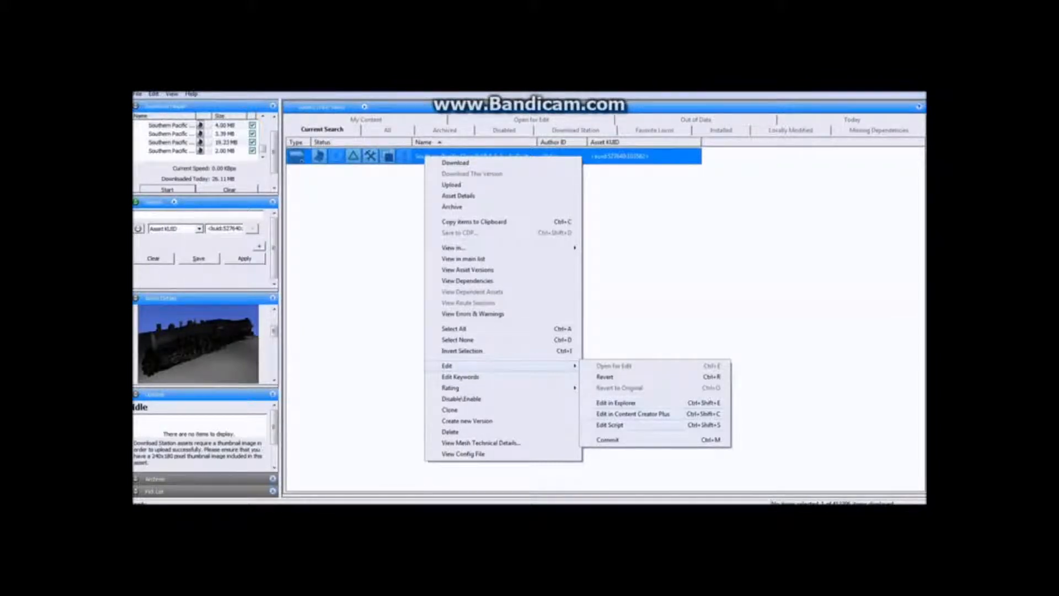
click(616, 403)
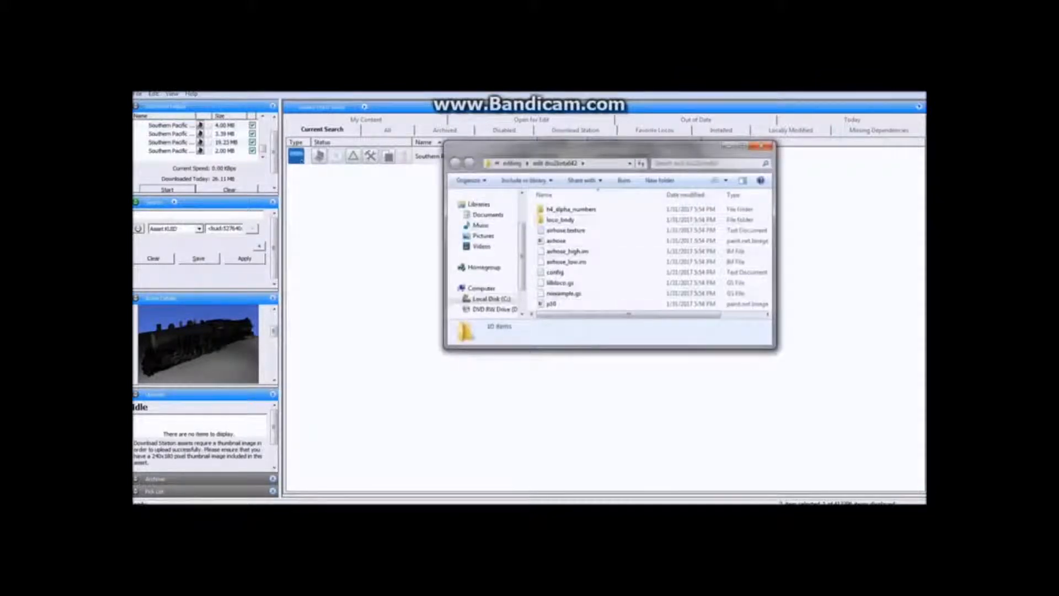
click(742, 146)
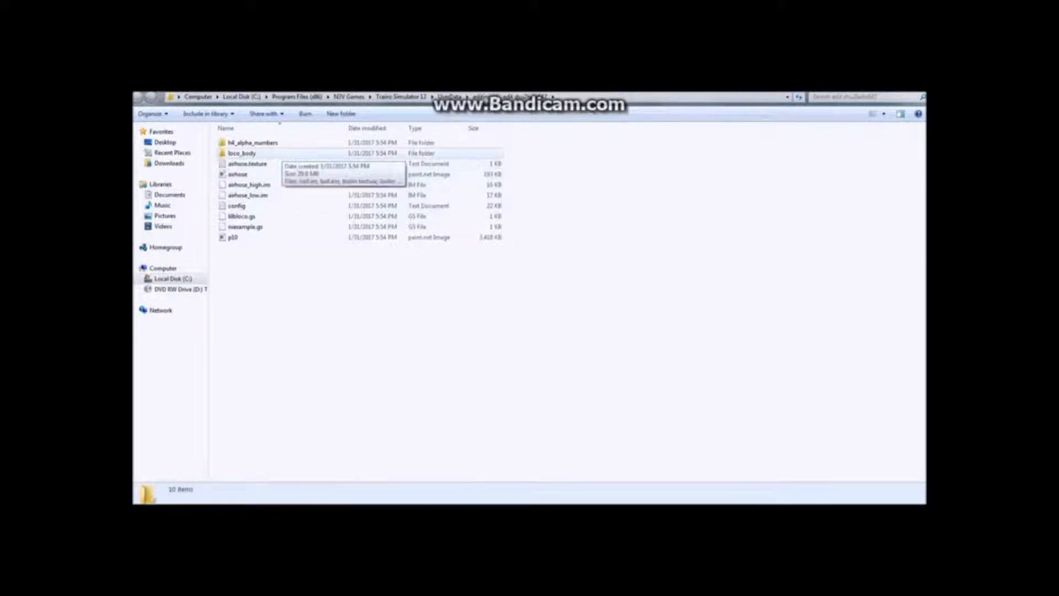
click(234, 237)
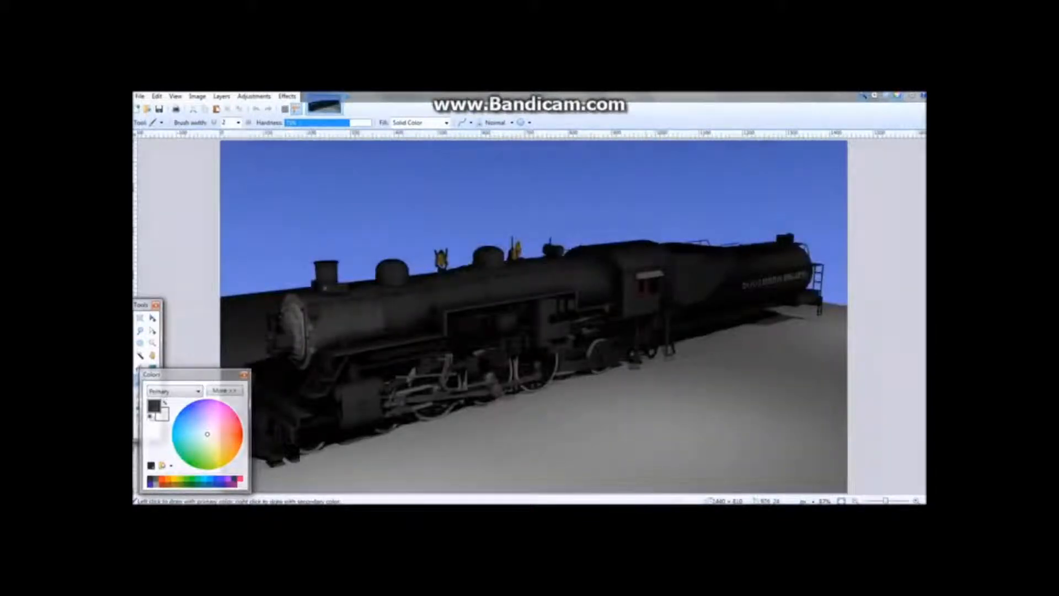
- Open the cab texture image from the asset's loco_body folder
click(140, 96)
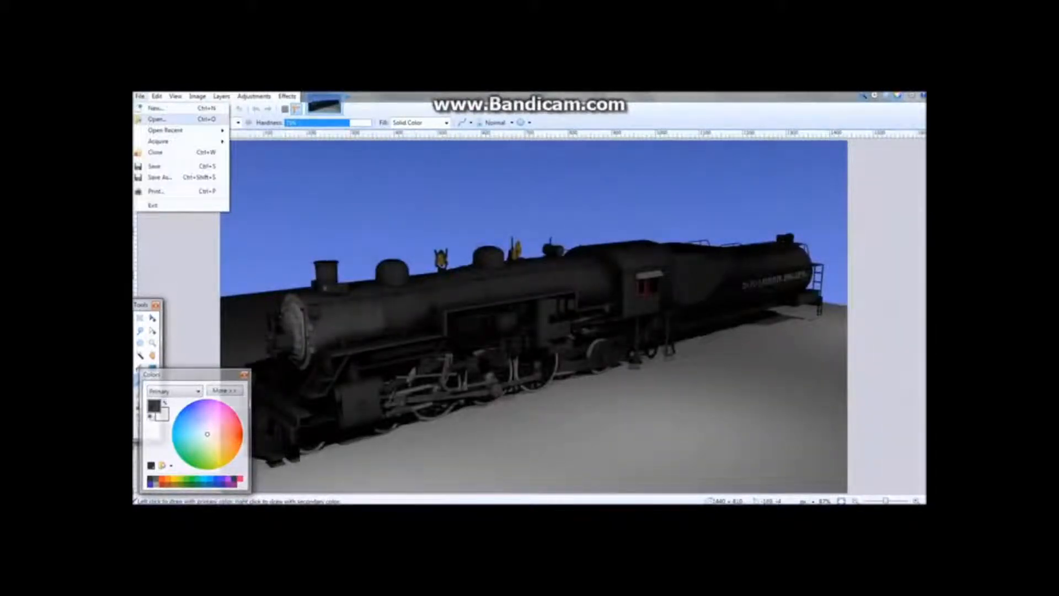
click(154, 118)
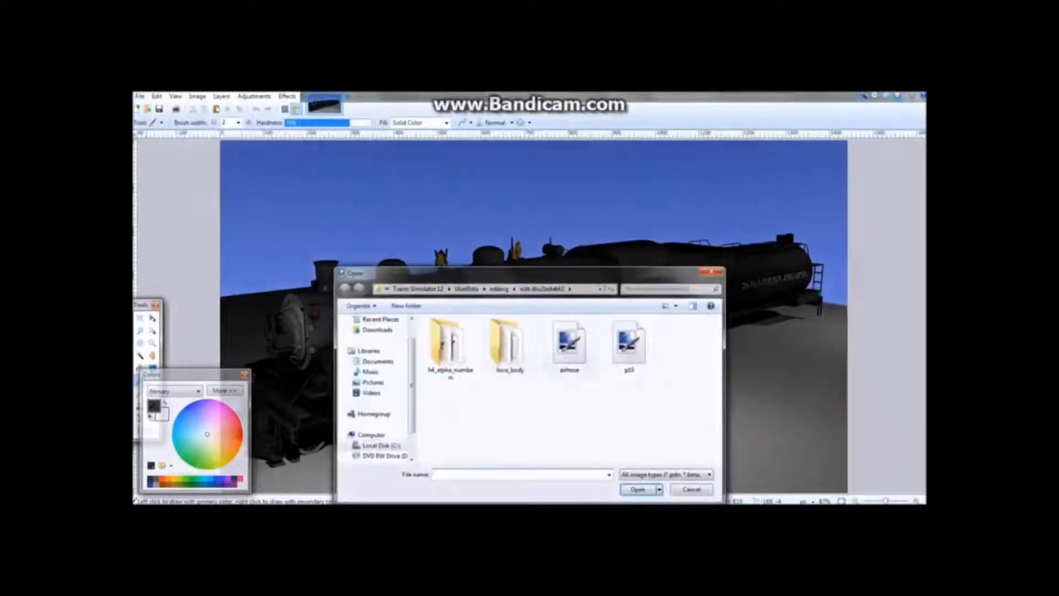
double_click(507, 344)
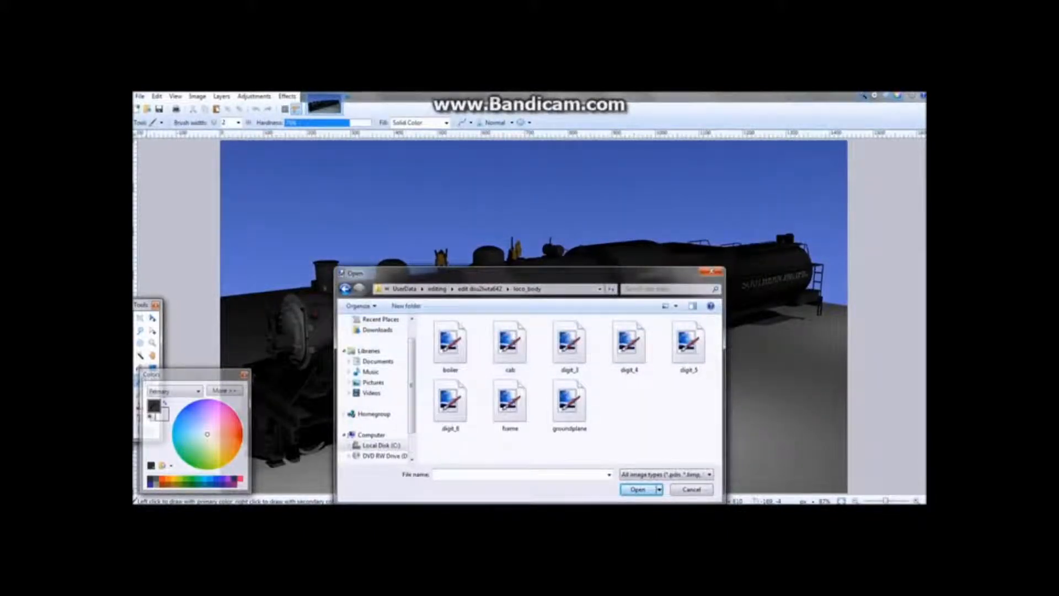
click(345, 289)
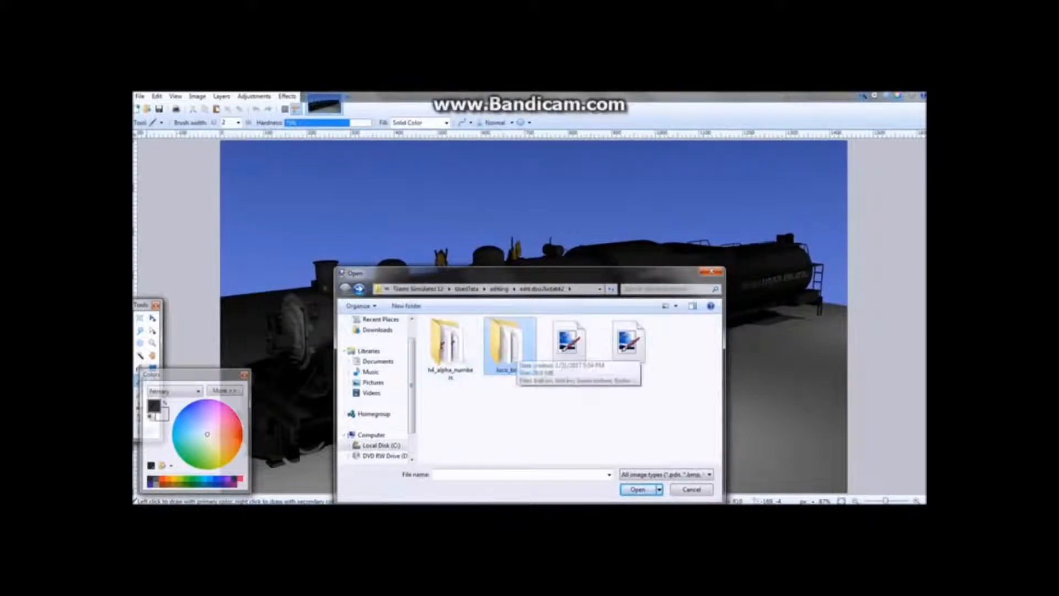
double_click(508, 344)
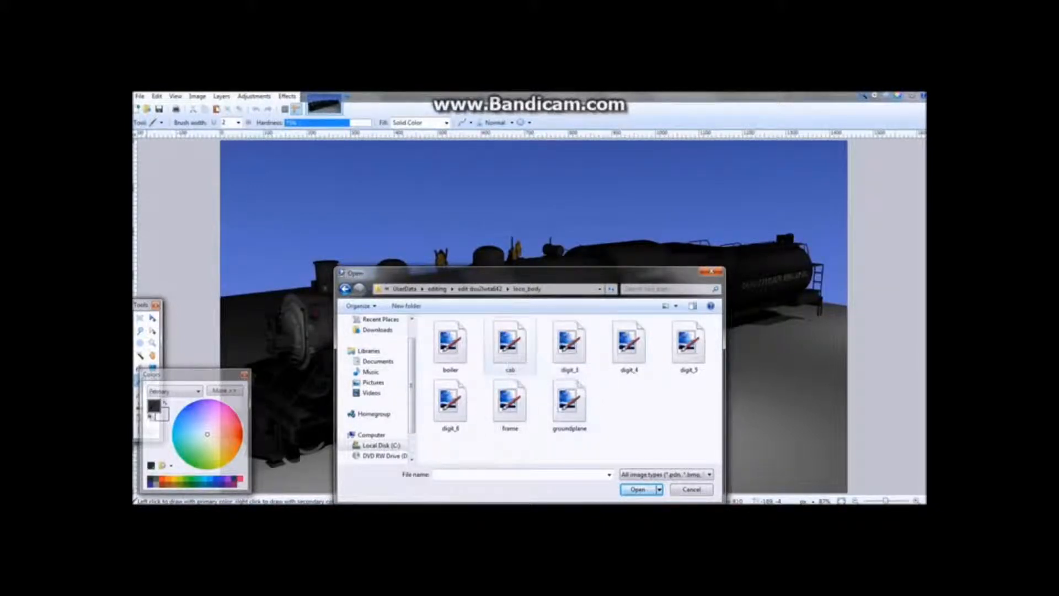
double_click(509, 353)
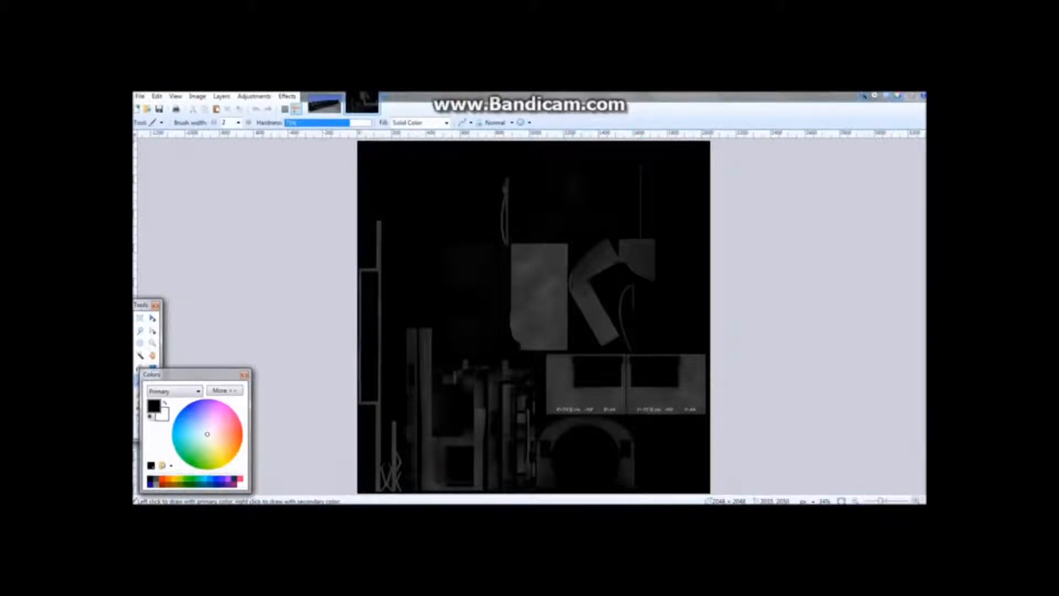
- Examine the lettering on the two cab side panels of the texture up close
click(915, 501)
click(916, 501)
click(915, 501)
scroll(720, 419, down, 4)
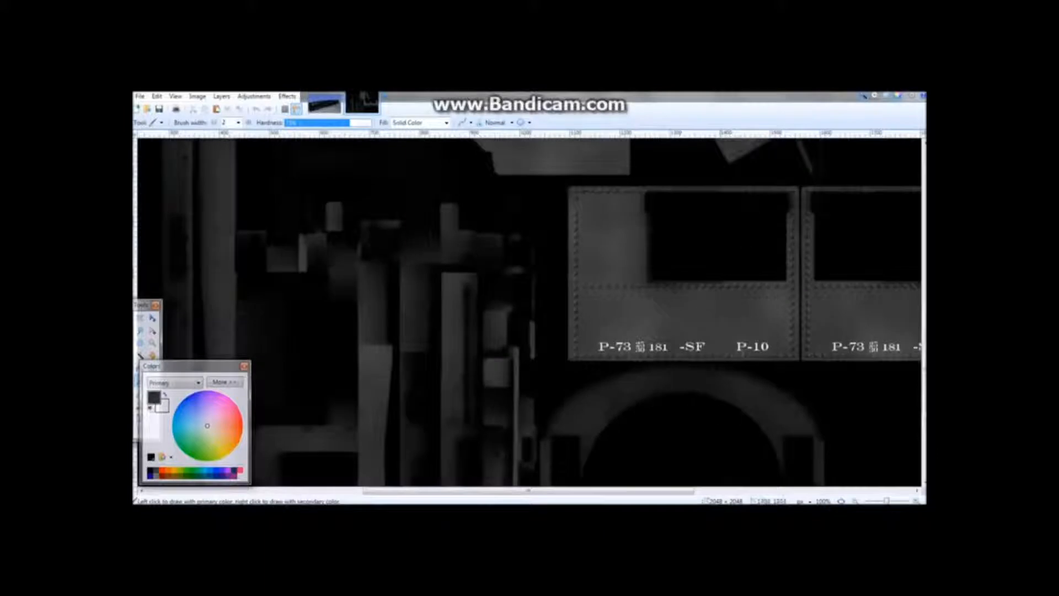
click(916, 501)
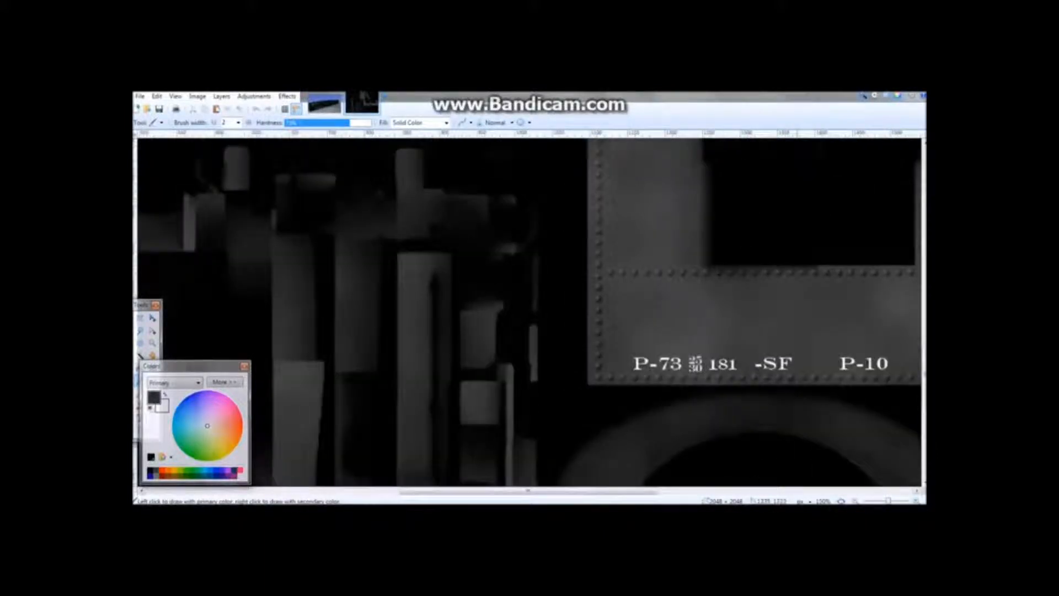
click(855, 501)
drag(612, 491, 733, 491)
scroll(651, 433, up, 2)
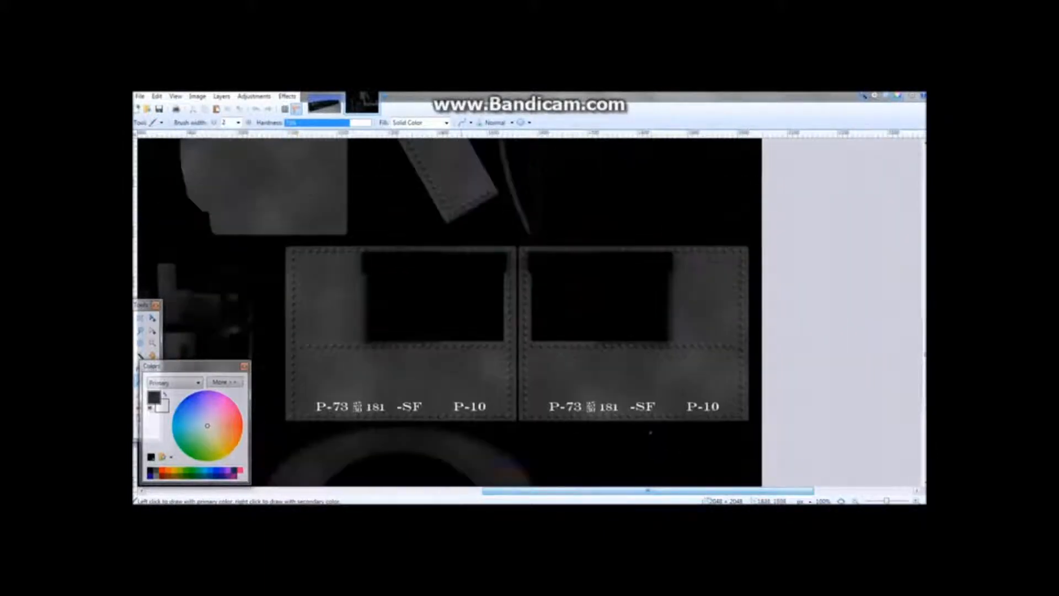
- Paint over the white lettering on both cab side panels in the dark grey panel color with a brush width of 25
click(144, 305)
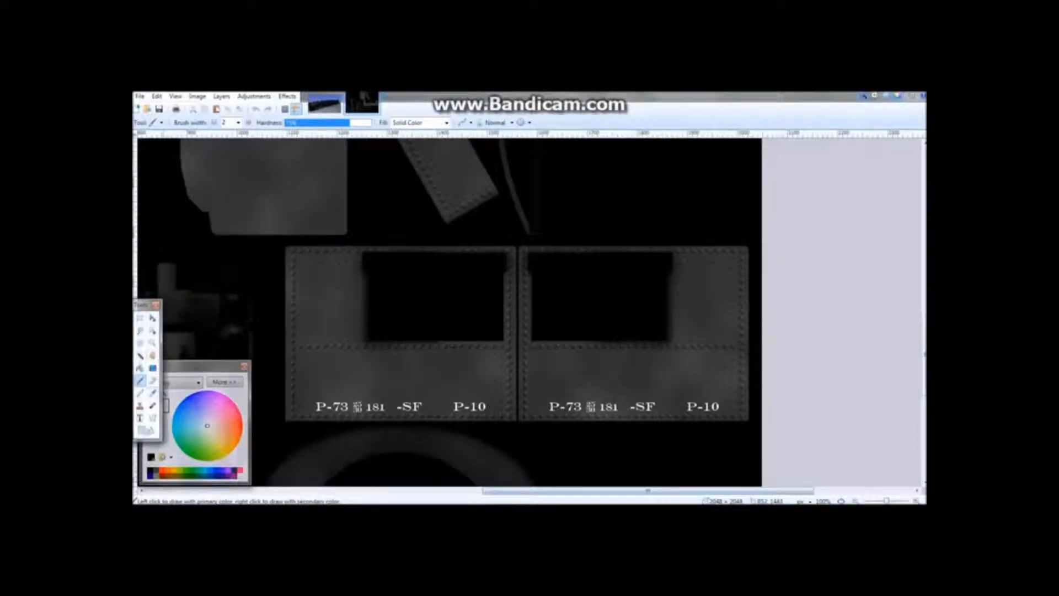
click(153, 393)
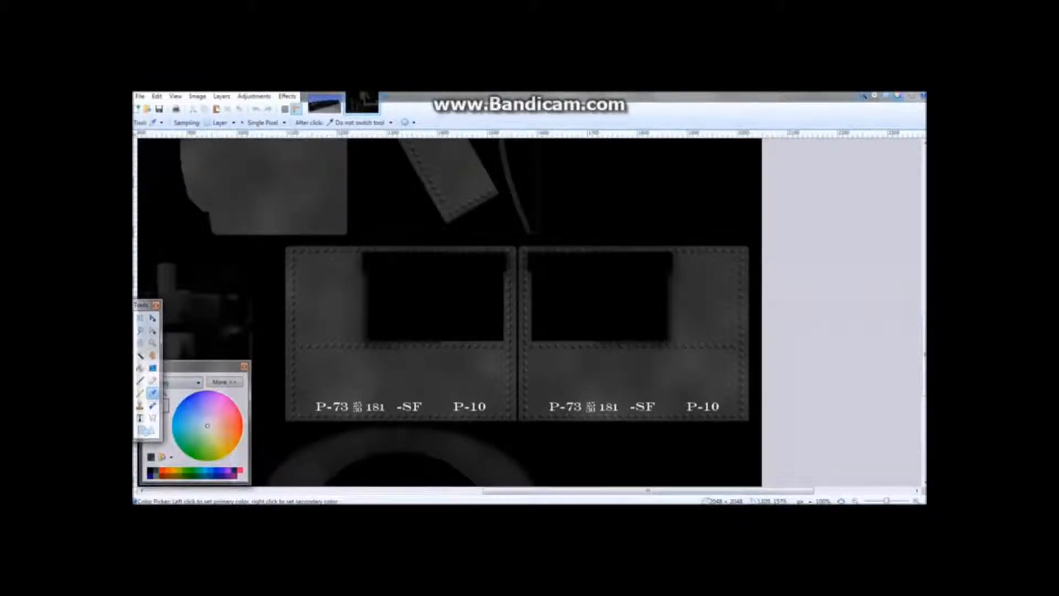
click(140, 380)
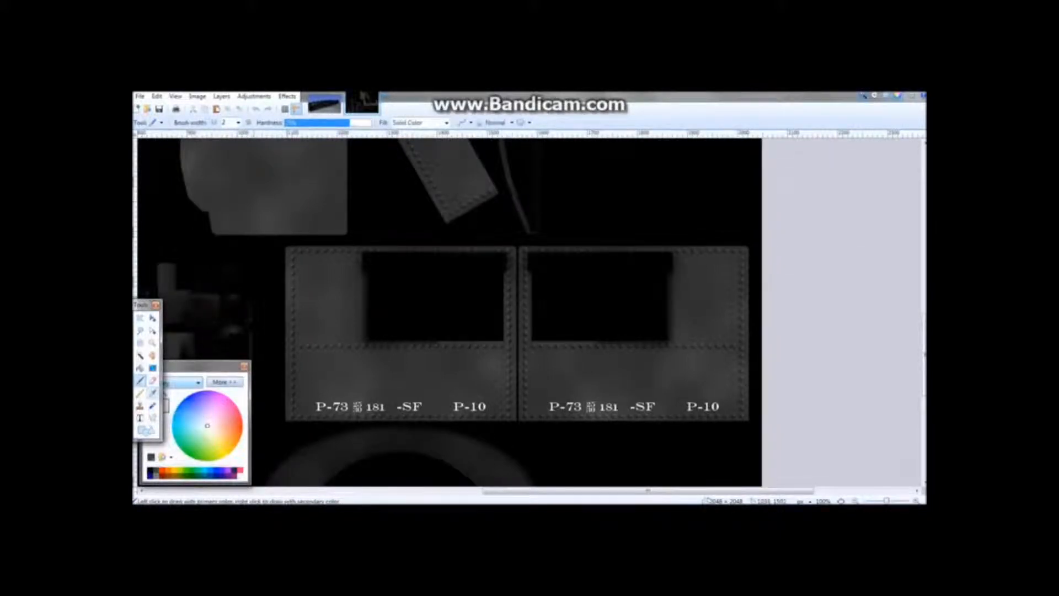
click(153, 392)
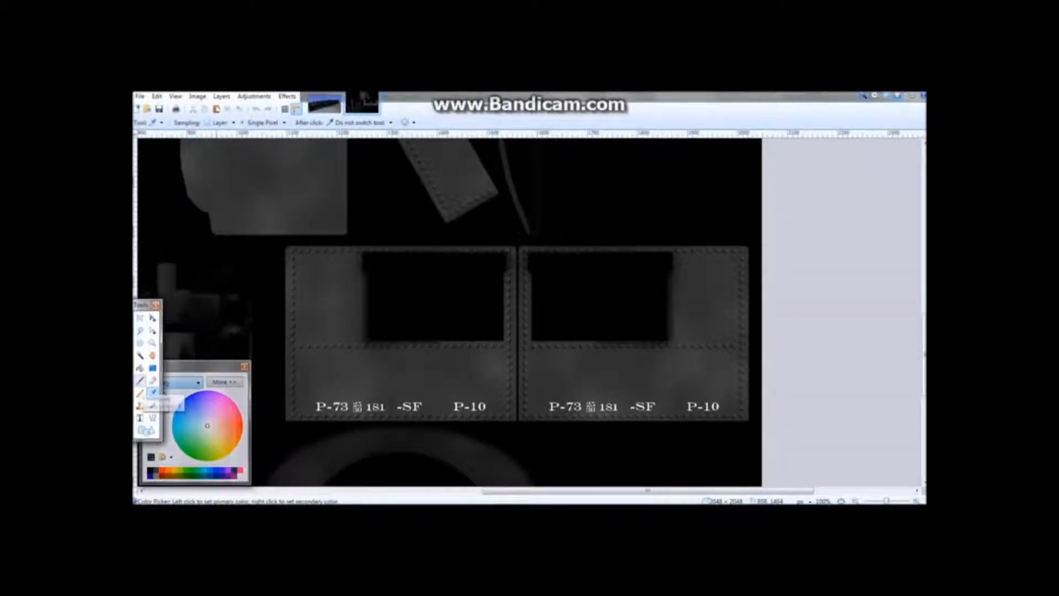
click(140, 380)
click(239, 122)
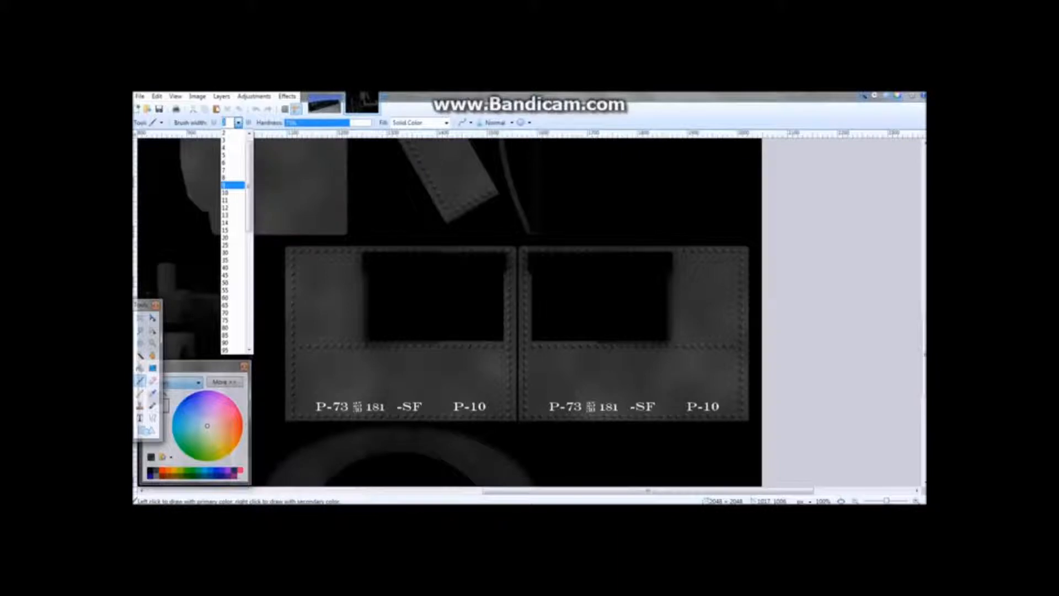
click(233, 185)
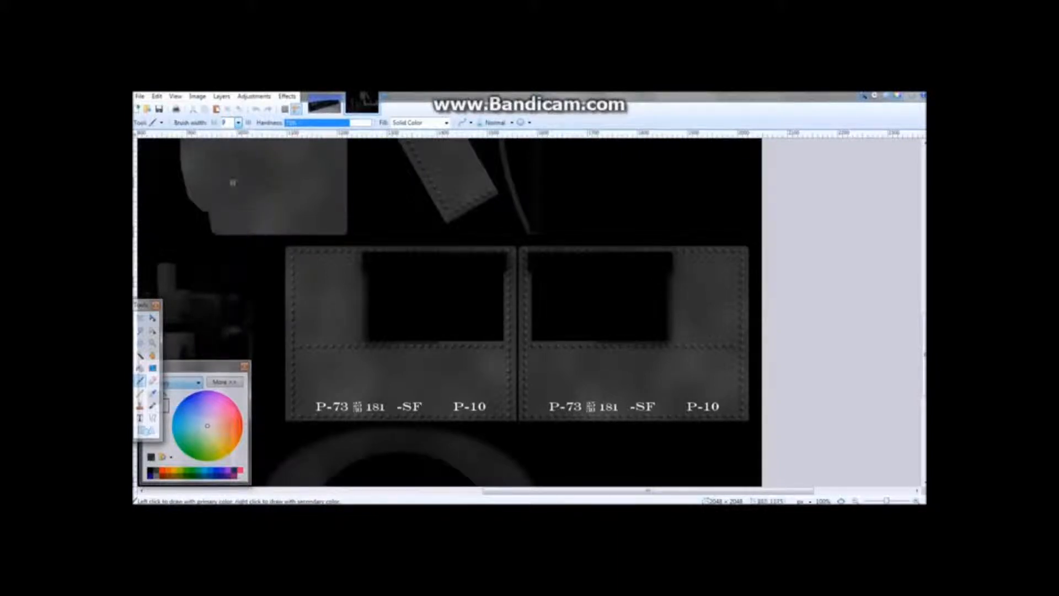
click(238, 123)
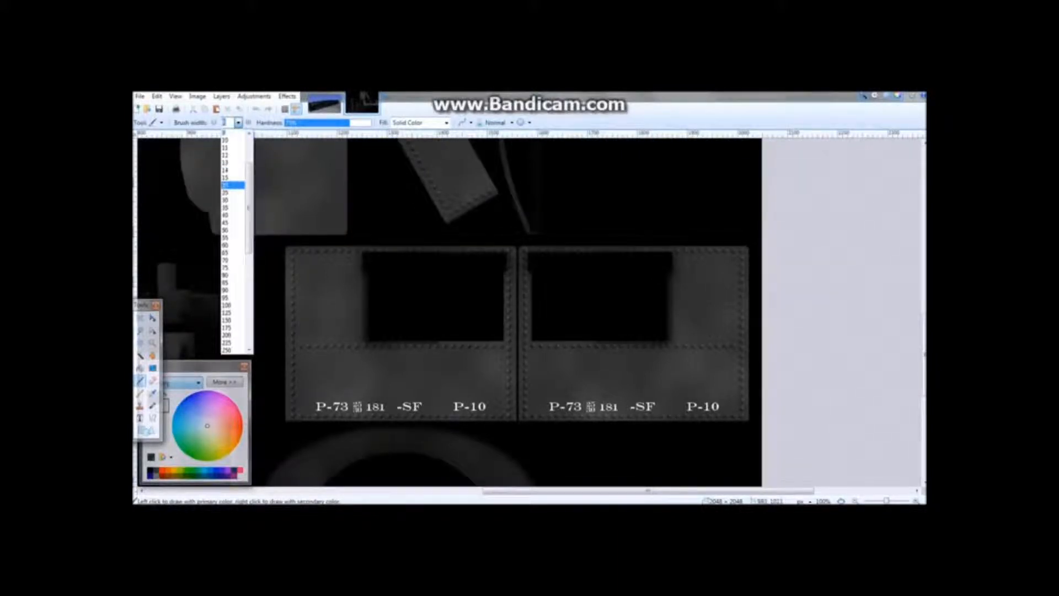
click(233, 192)
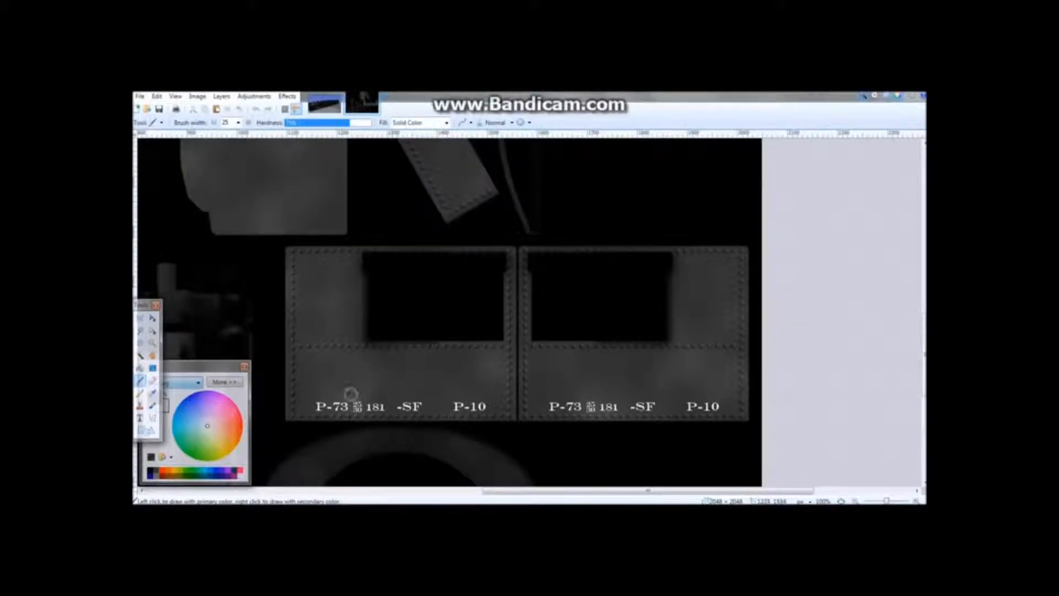
drag(317, 407, 356, 406)
mouse_move(368, 407)
mouse_down()
mouse_move(386, 407)
mouse_move(358, 406)
mouse_move(717, 405)
mouse_up()
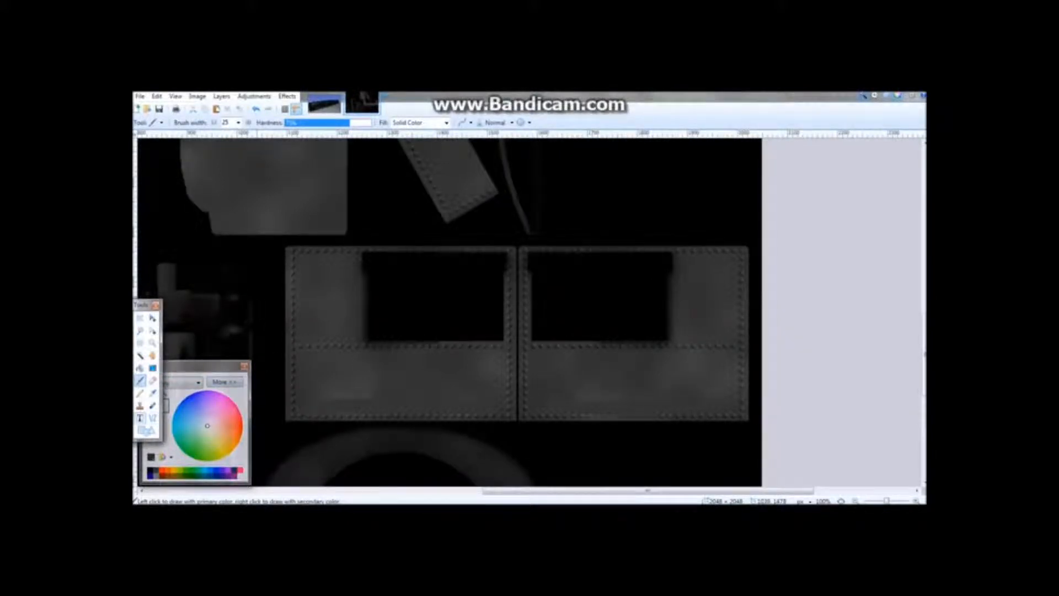
- Start a text entry on the lower part of the left cab panel with bold, size 16 text in yellow-orange
click(140, 419)
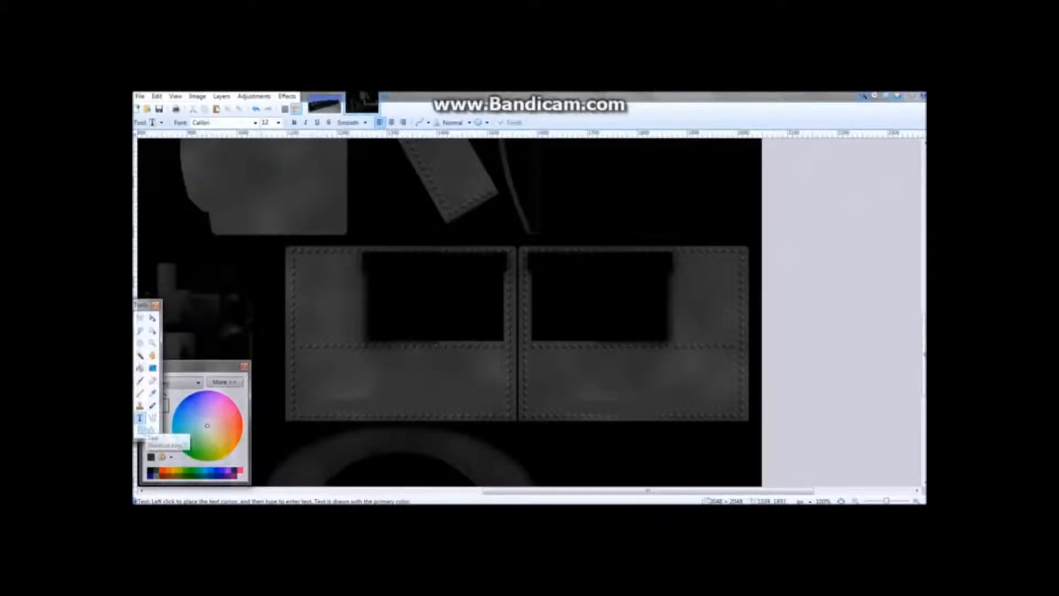
click(342, 370)
drag(342, 370, 328, 368)
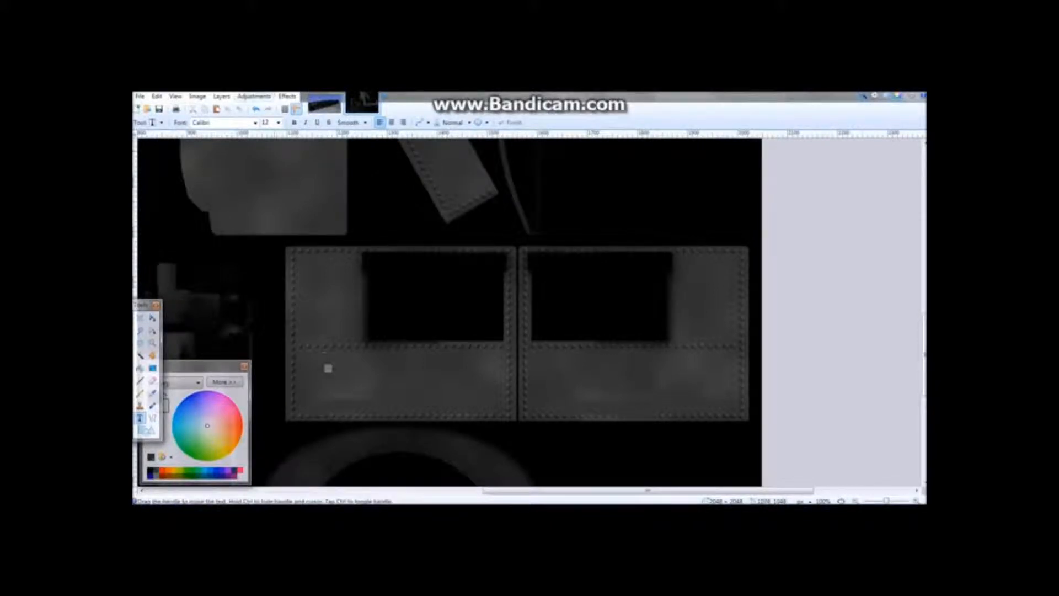
click(278, 122)
click(269, 177)
drag(328, 370, 321, 368)
key(ctrl+b)
text(D)
click(174, 471)
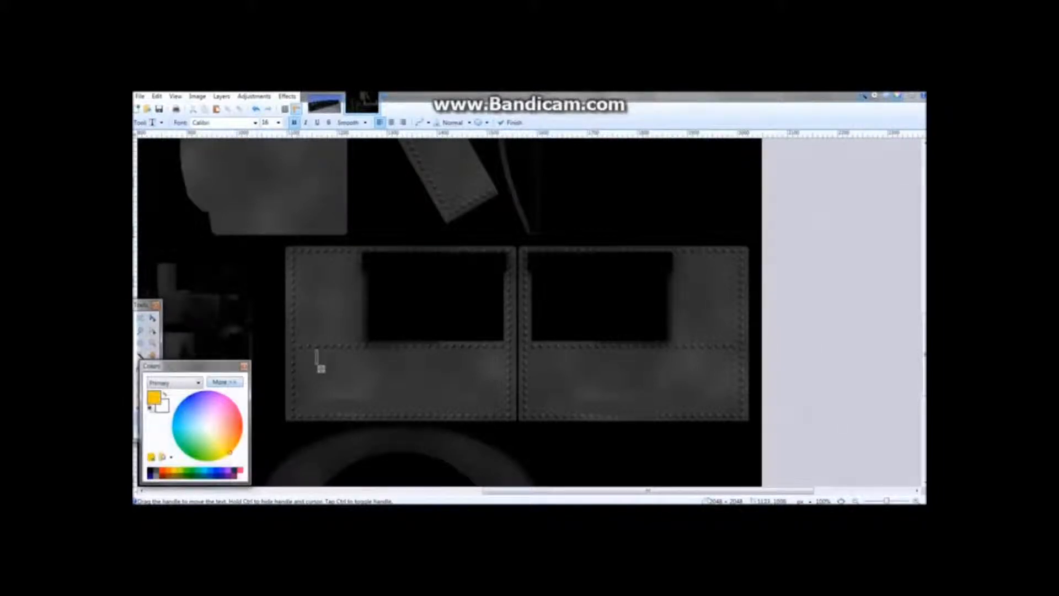
- Change the font of the cab lettering to Impact
click(255, 122)
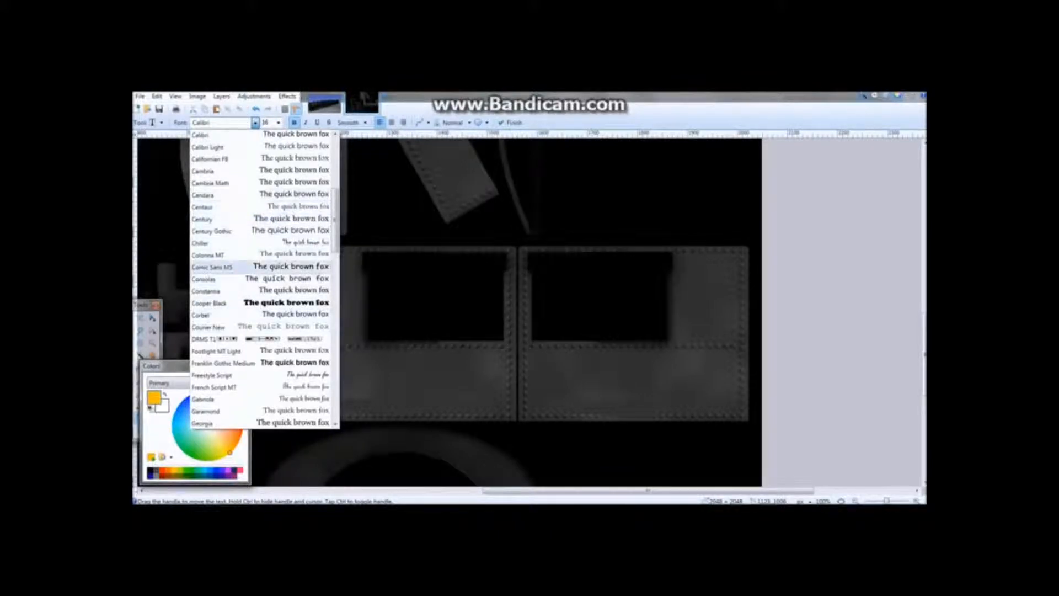
scroll(259, 254, down, 1)
scroll(259, 276, down, 3)
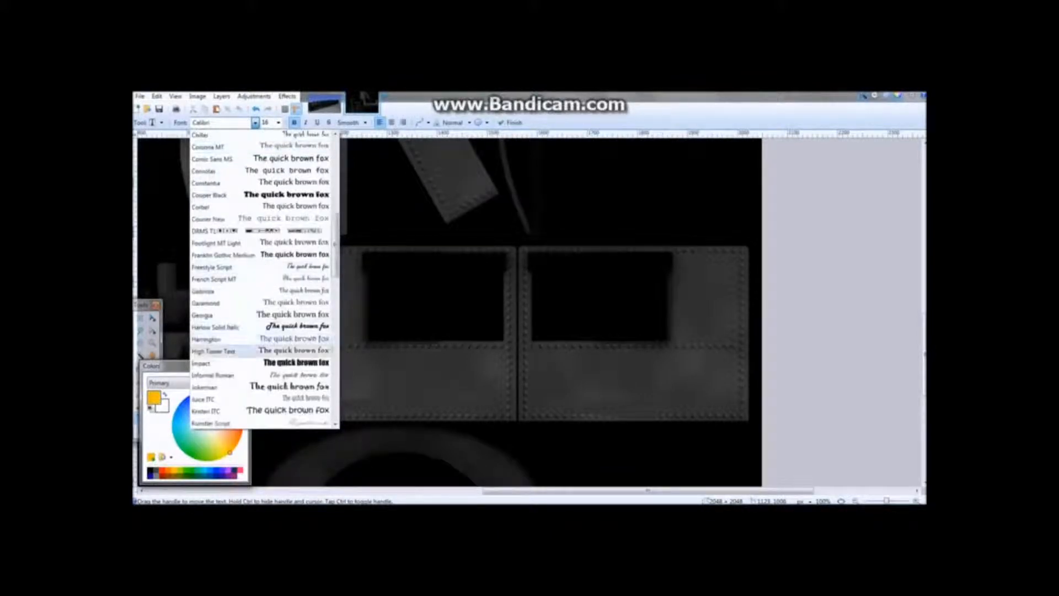
click(321, 369)
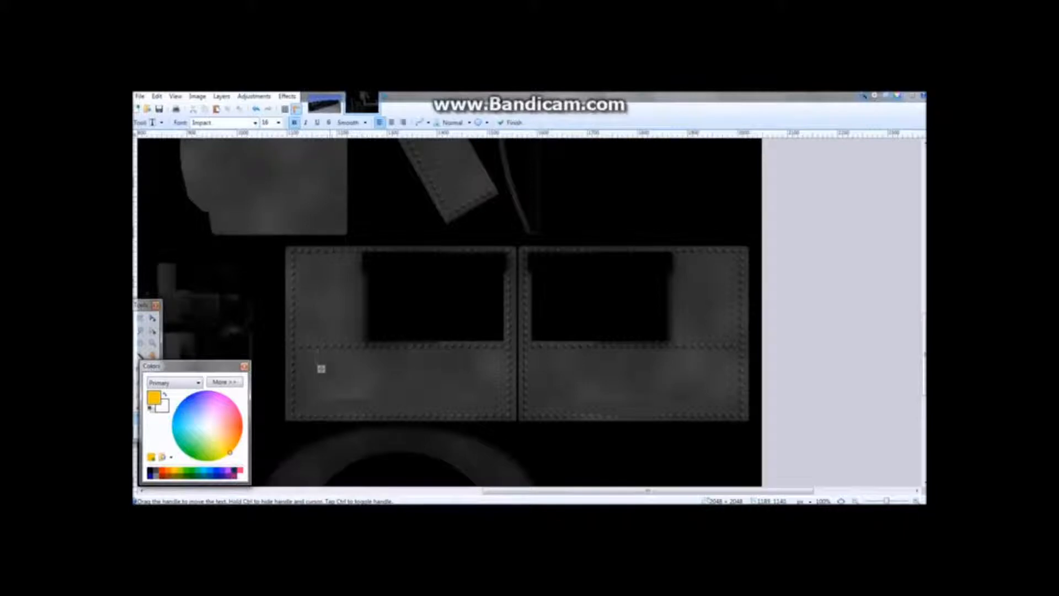
- Enter the lettering THE DETROIT CLEVELAND AND COLUMBUS on the left cab panel, just below the window
text(I)
text(HE)
text( CLEVE)
key(BackSpace)
key(BackSpace)
key(BackSpace)
key(BackSpace)
key(BackSpace)
key(BackSpace)
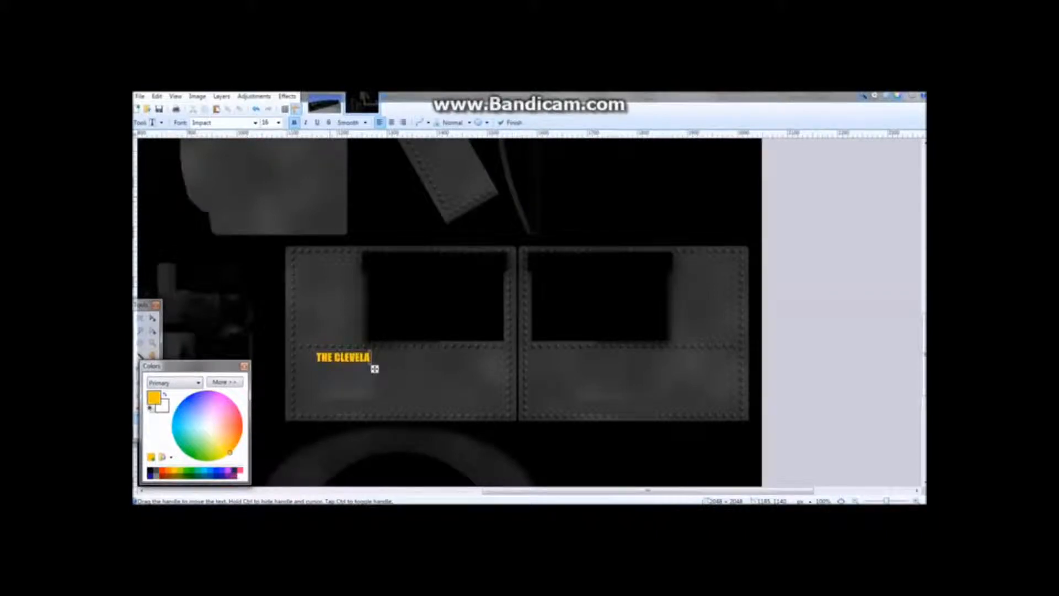
text(DETROIT CLEV)
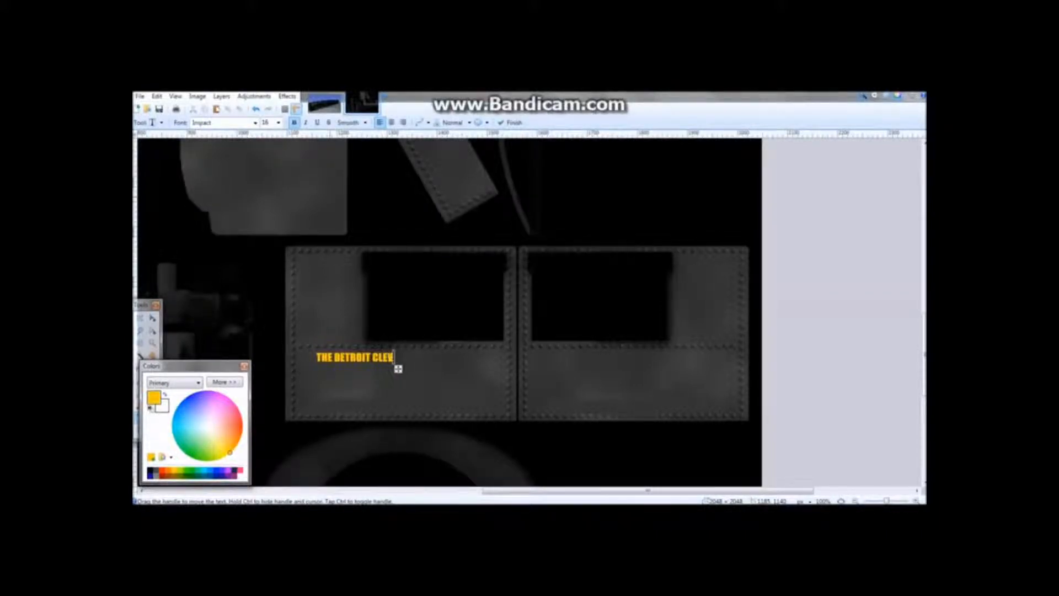
text(ELAND A)
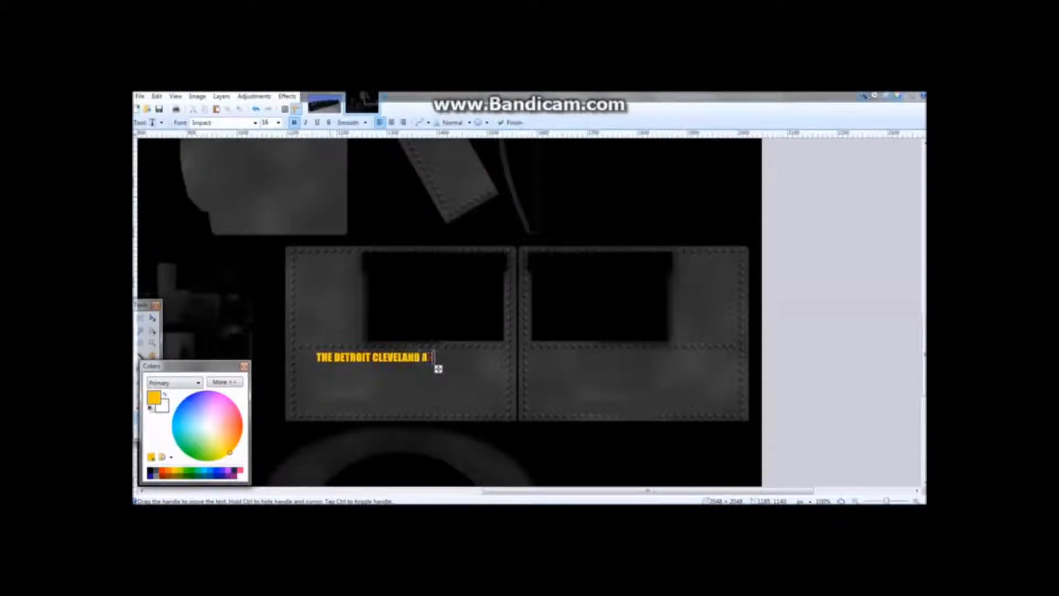
text(ND COLUMBUS)
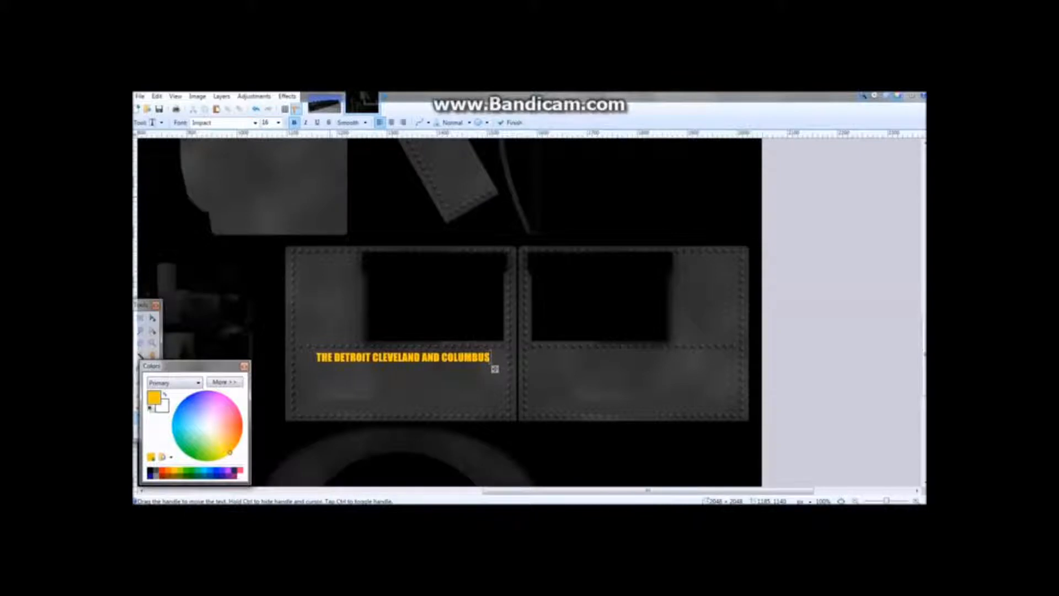
- Add TERMINAL as a second line, centered with spaces beneath THE DETROIT CLEVELAND AND COLUMBUS
key(Return)
text(TEH)
key(BackSpace)
text(RMINAL)
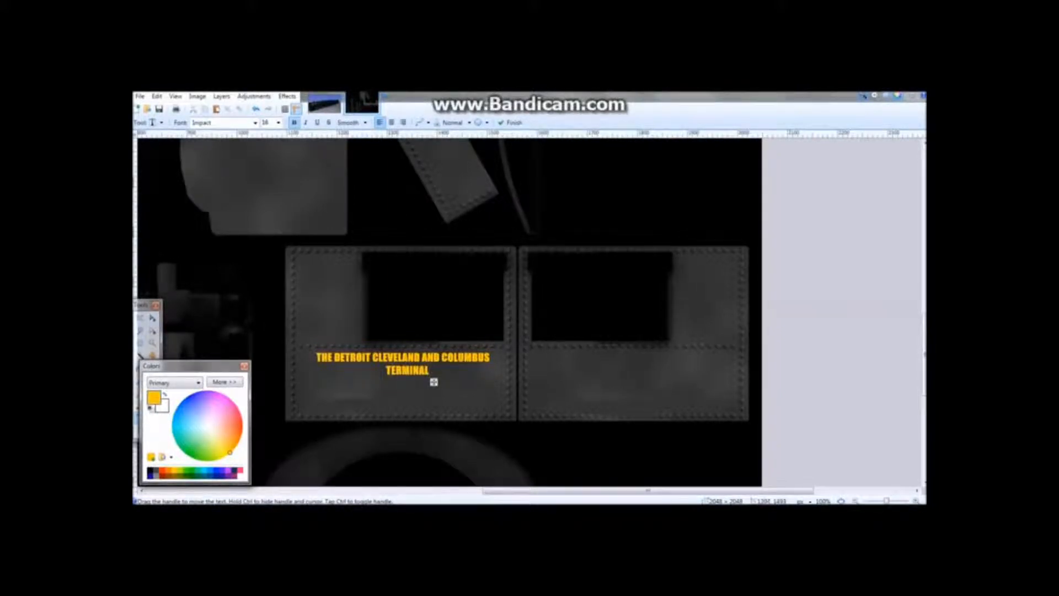
key(Left)
key(Left)
key(Left)
key(BackSpace)
key(BackSpace)
key(BackSpace)
key(BackSpace)
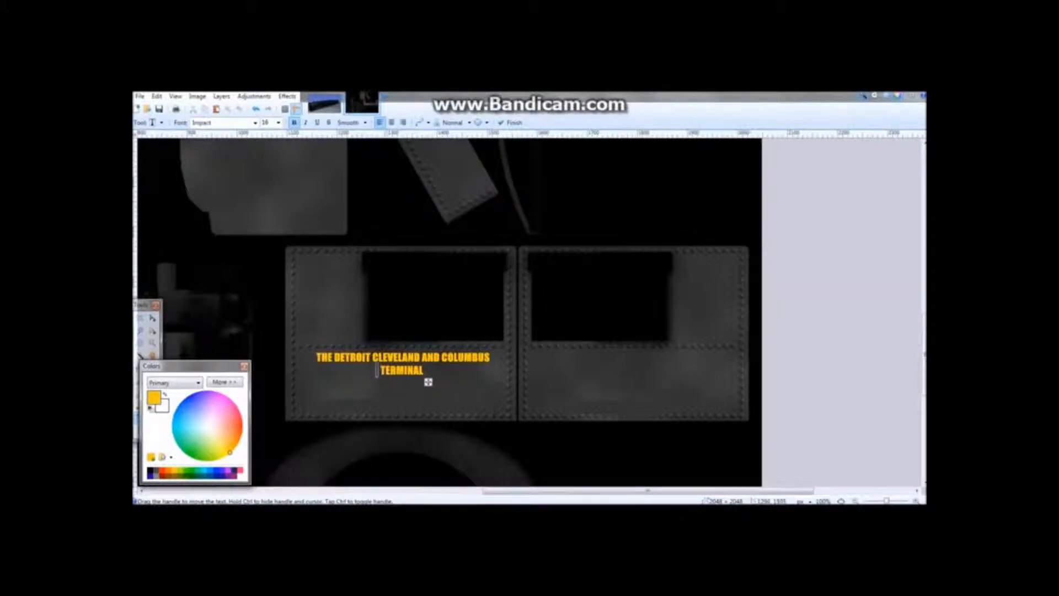
key(BackSpace)
- Select the two-line lettering on the left cab panel with a rectangular selection, then copy and paste it
click(141, 318)
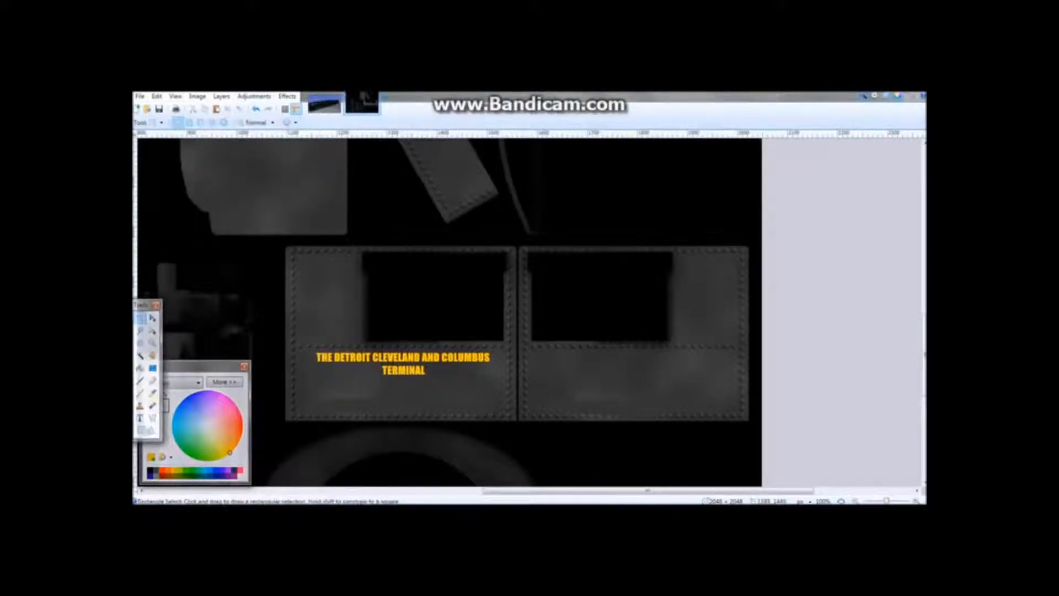
drag(308, 350, 494, 379)
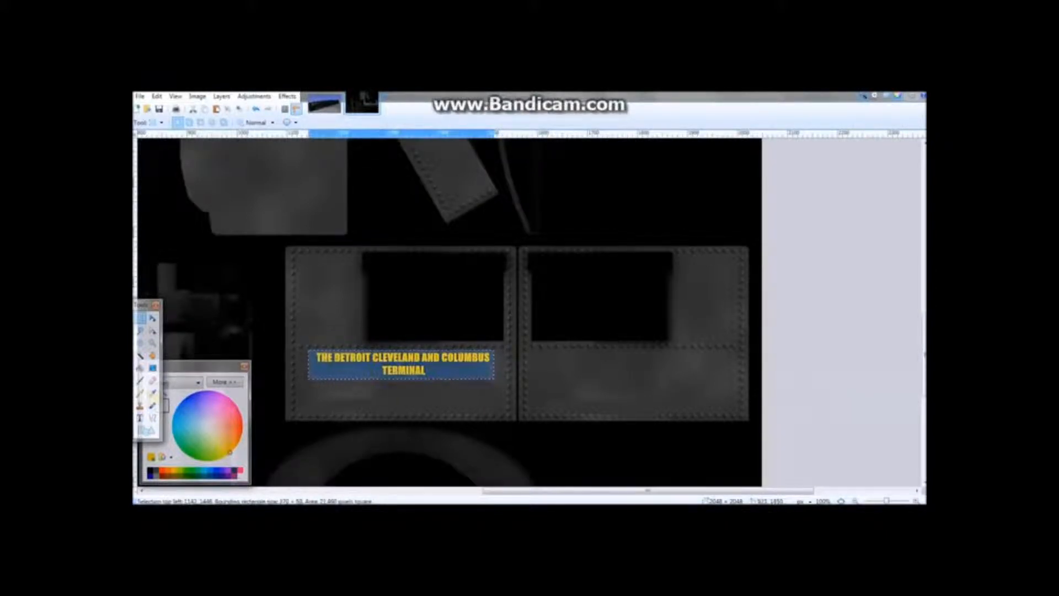
click(157, 96)
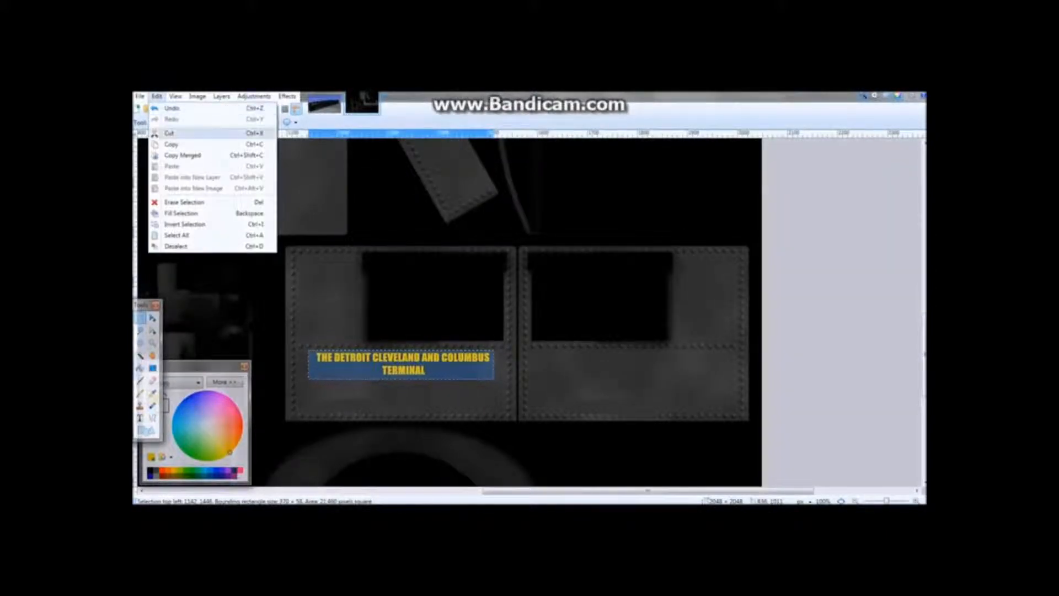
click(171, 144)
click(156, 96)
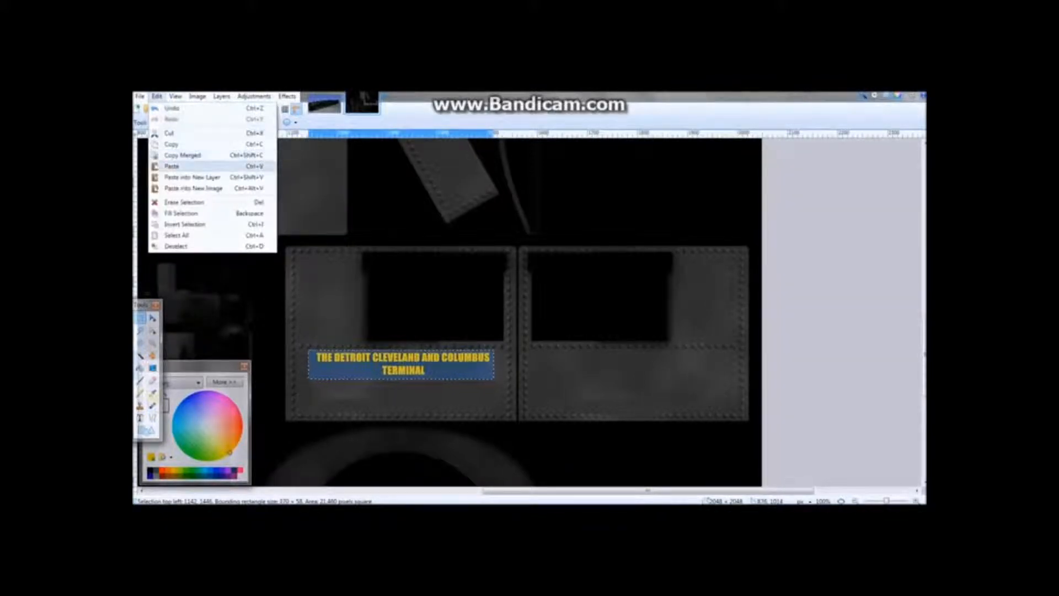
click(172, 166)
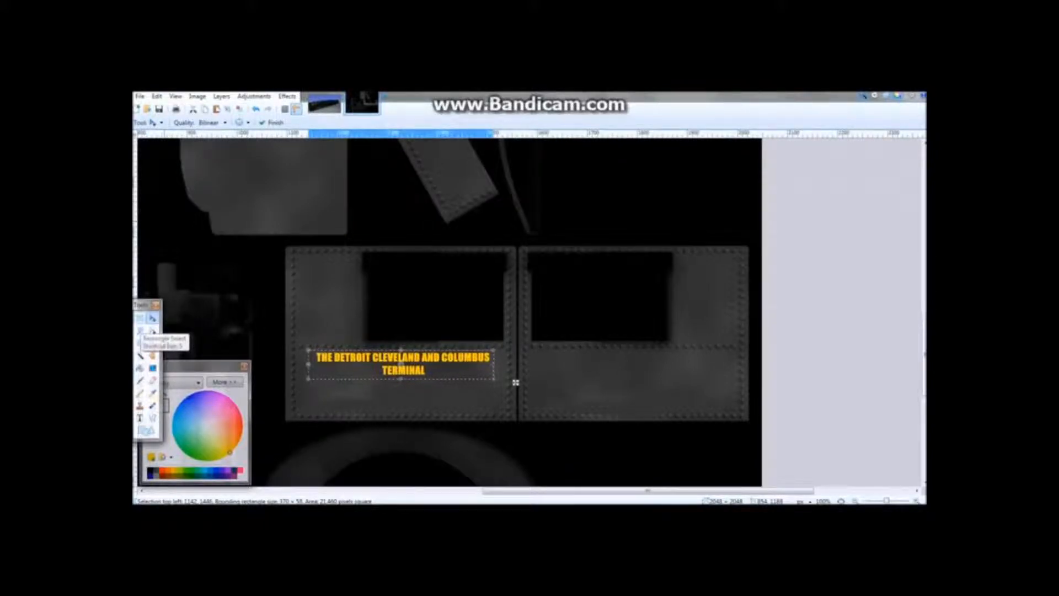
- Move the pasted lettering onto the right cab panel, level with the original below the window, and deselect it
drag(142, 304, 168, 268)
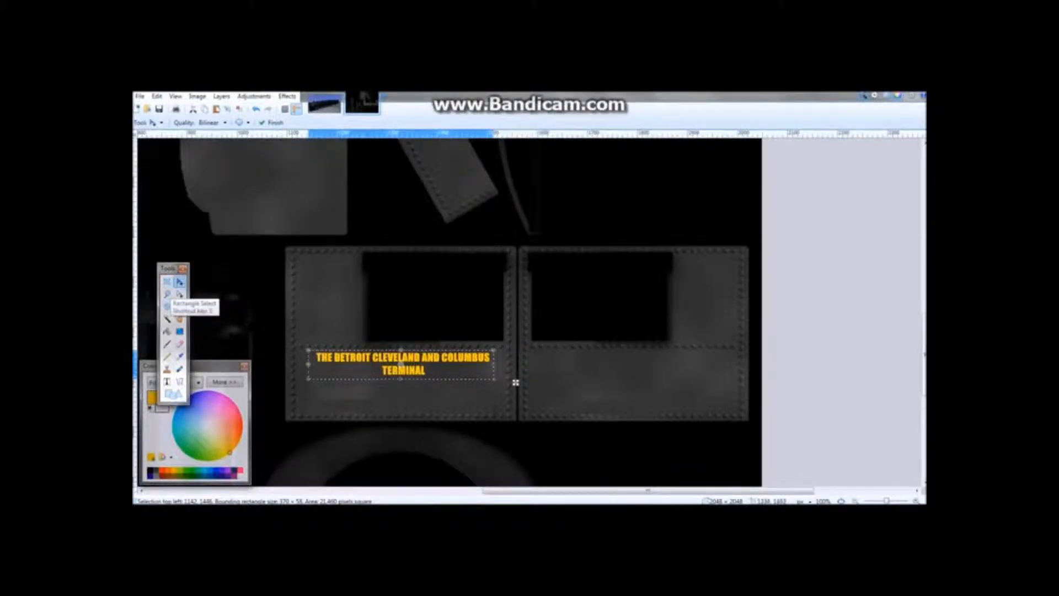
click(157, 96)
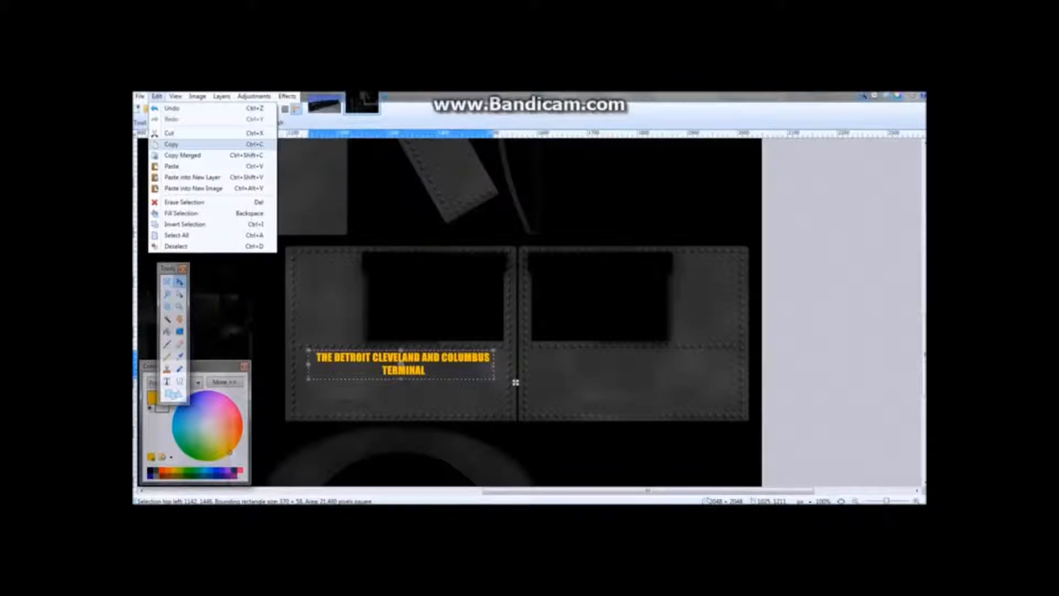
click(350, 368)
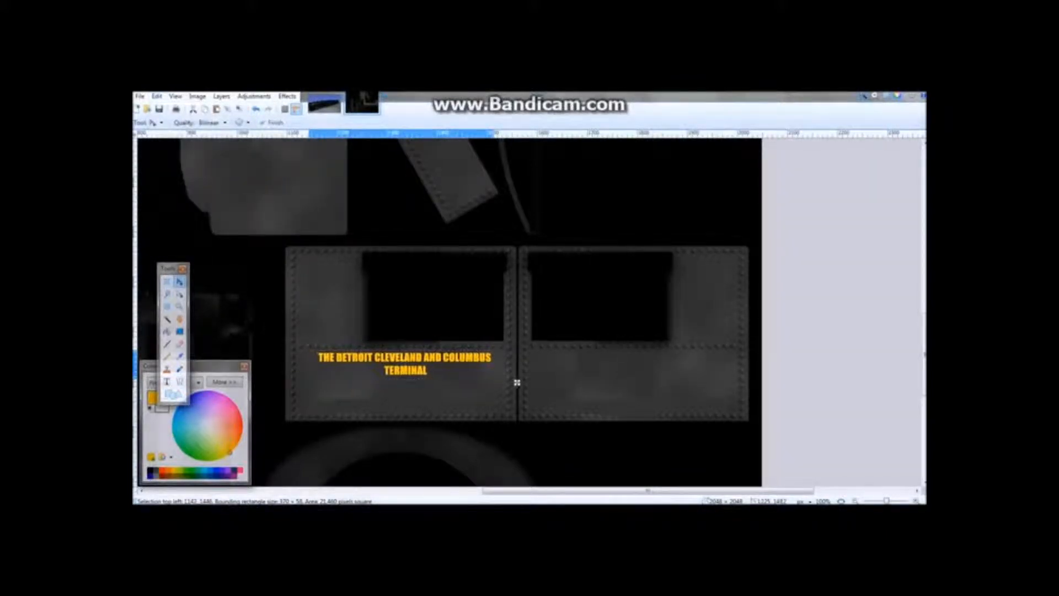
drag(517, 382, 545, 383)
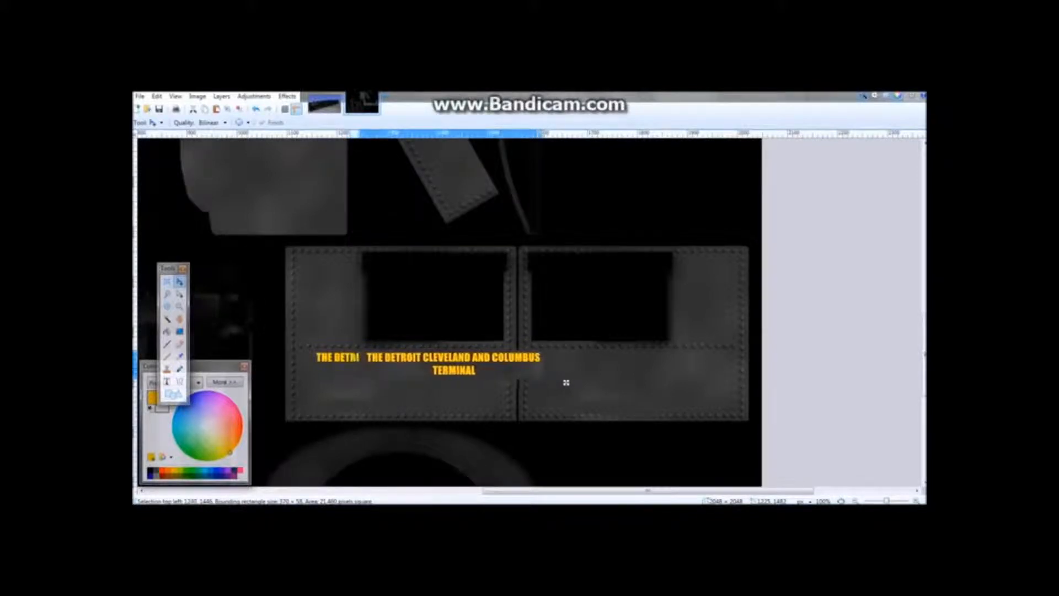
drag(570, 382, 637, 382)
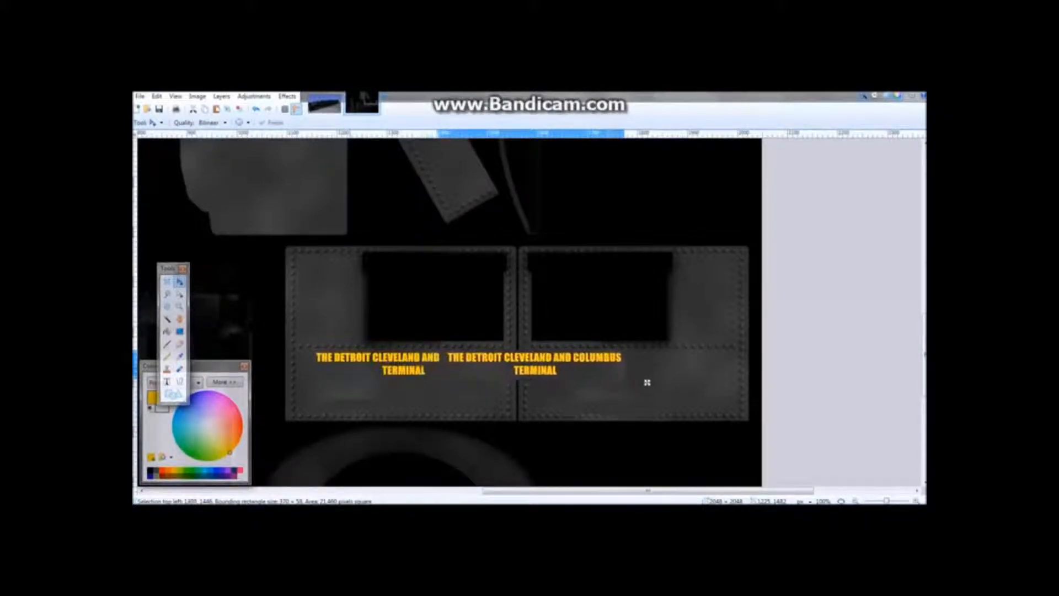
drag(656, 382, 745, 382)
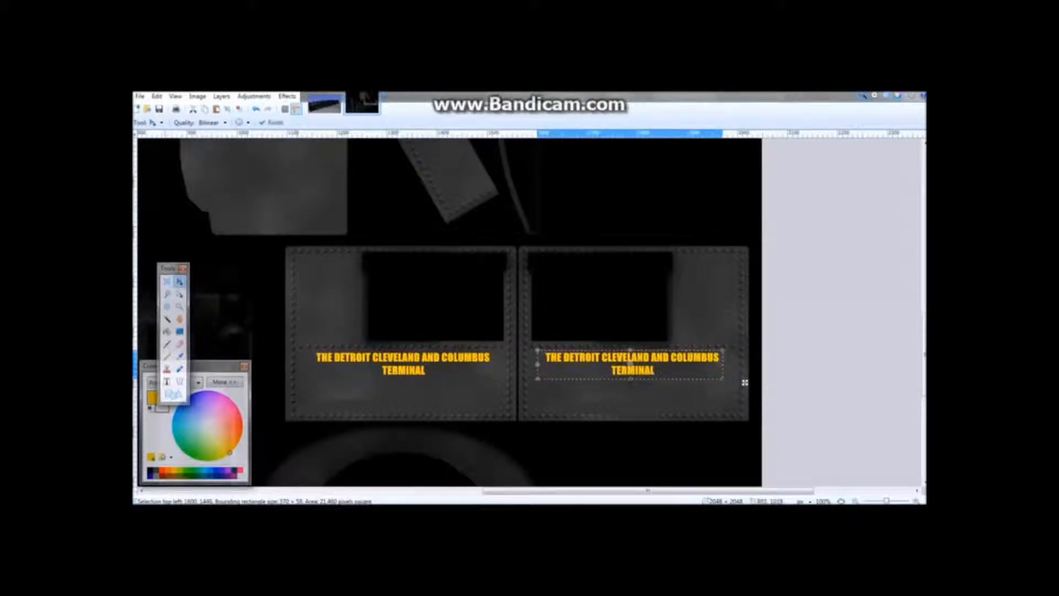
click(167, 281)
click(274, 316)
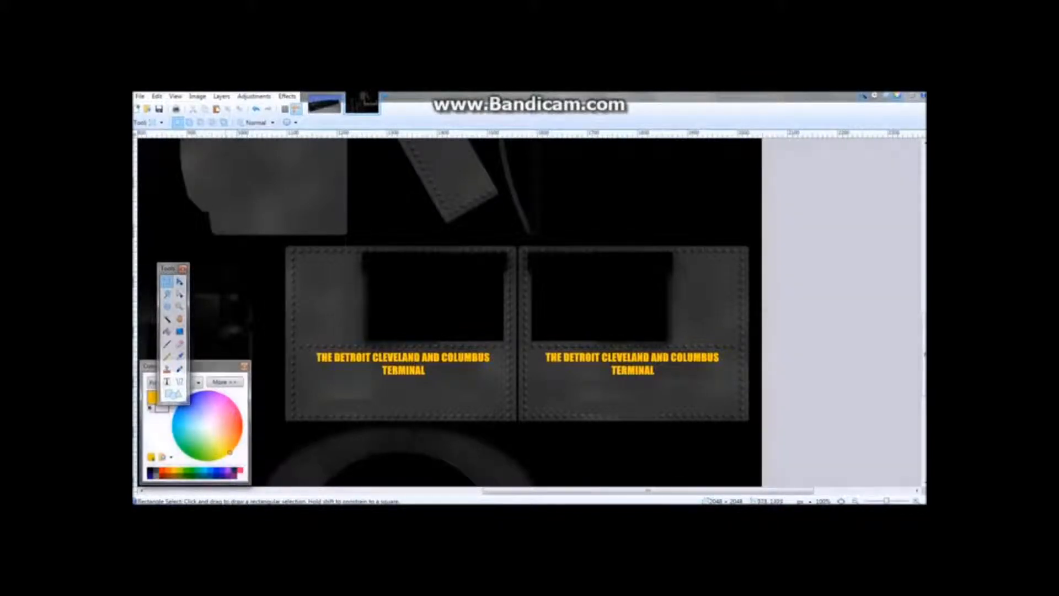
- Examine the rest of the cab texture around the two lettered side panels
scroll(450, 312, up, 3)
scroll(449, 312, down, 4)
scroll(449, 312, up, 4)
scroll(450, 311, down, 4)
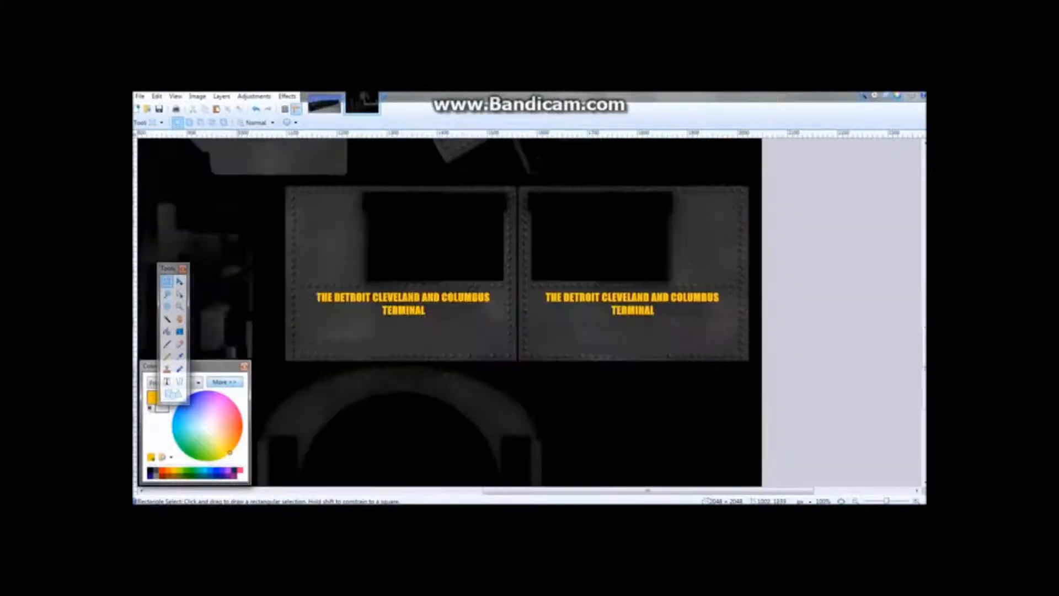
scroll(449, 311, left, 6)
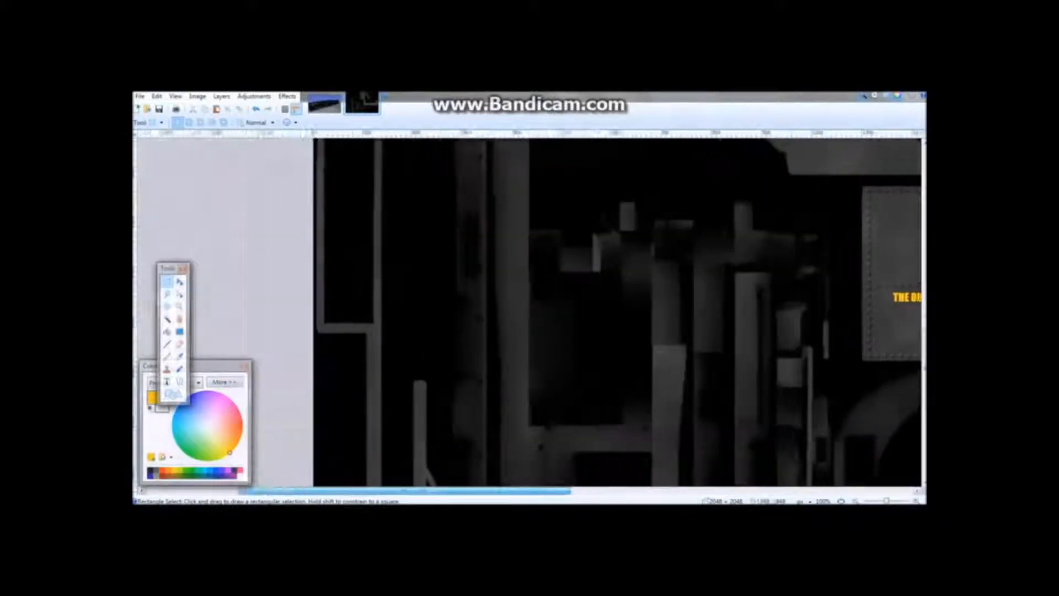
scroll(450, 311, right, 4)
scroll(528, 312, down, 5)
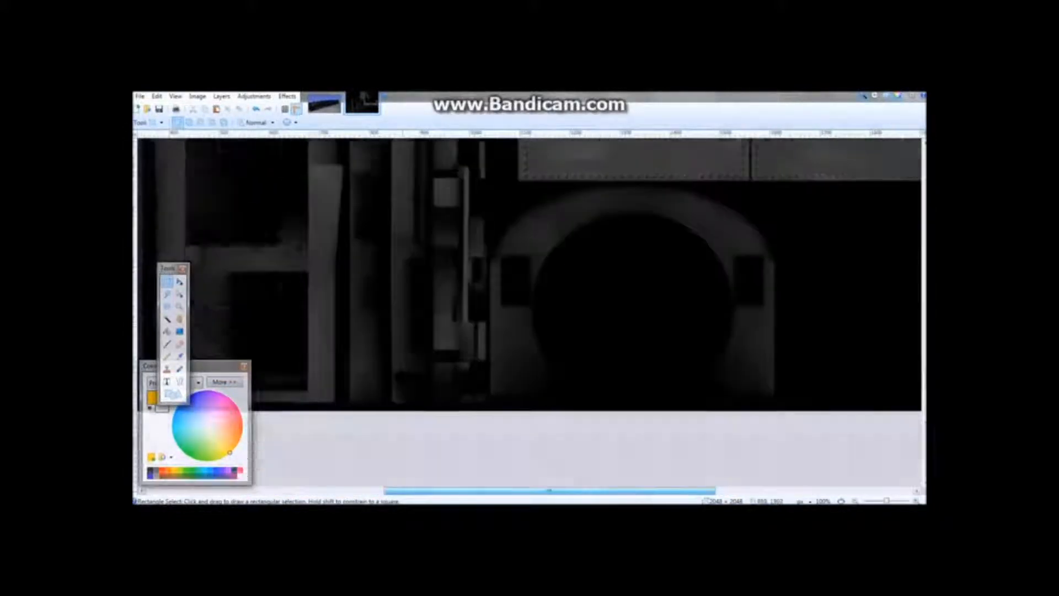
scroll(528, 312, up, 10)
scroll(528, 311, down, 4)
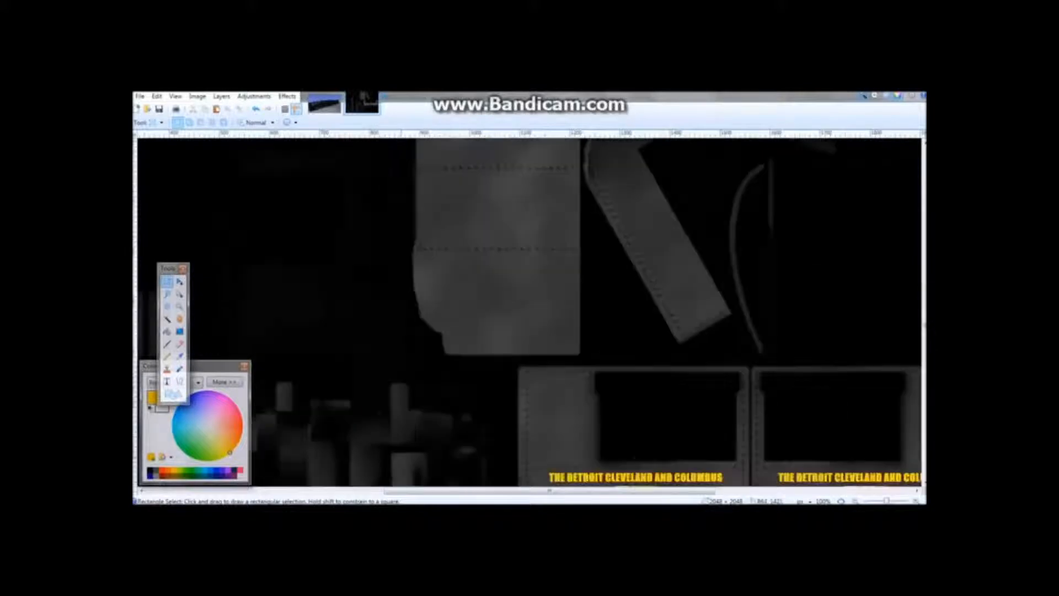
scroll(529, 312, down, 3)
scroll(529, 311, right, 4)
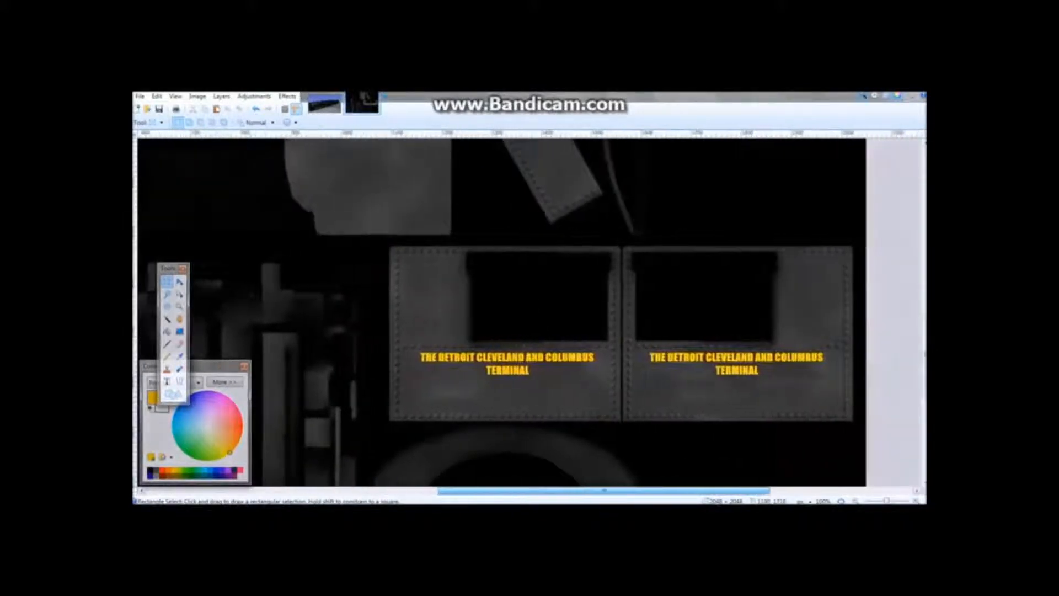
- Add the number 5 6 7 8 in size 24 text, centered beneath TERMINAL on the left cab panel
key(t)
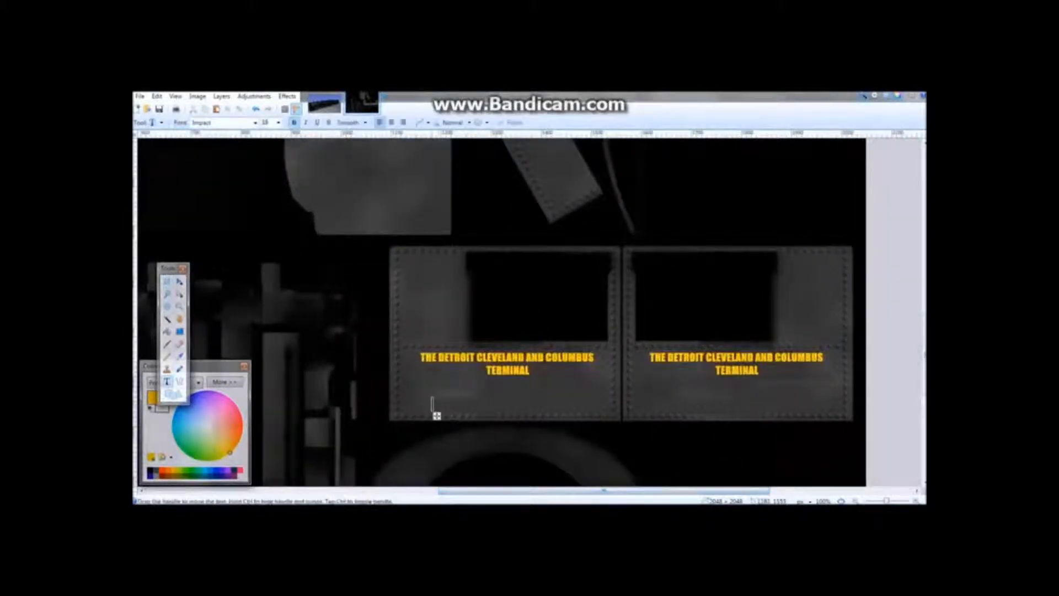
click(430, 393)
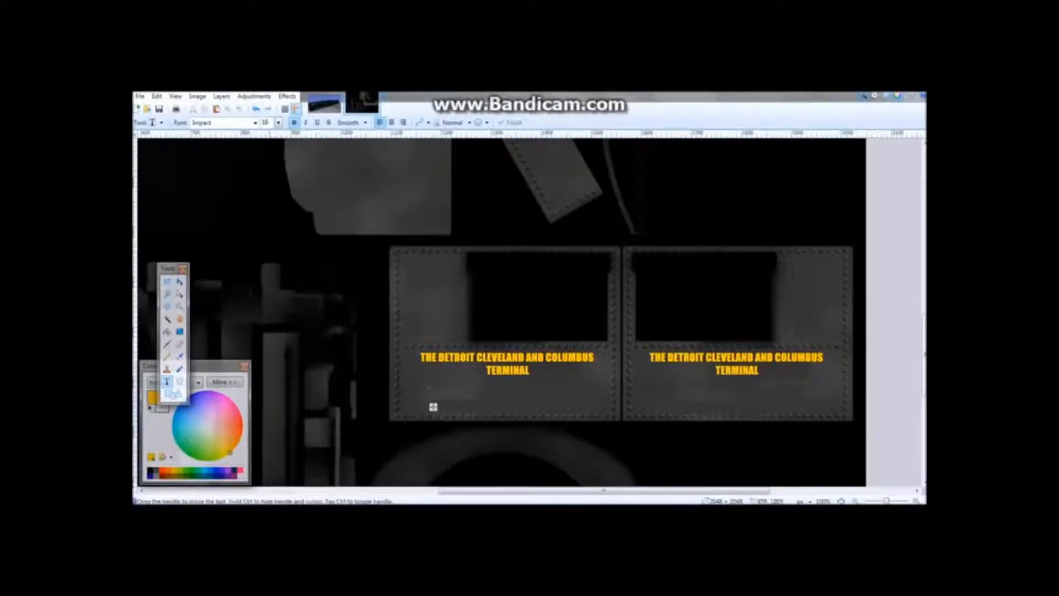
click(278, 122)
click(266, 207)
drag(476, 411, 475, 411)
text(1)
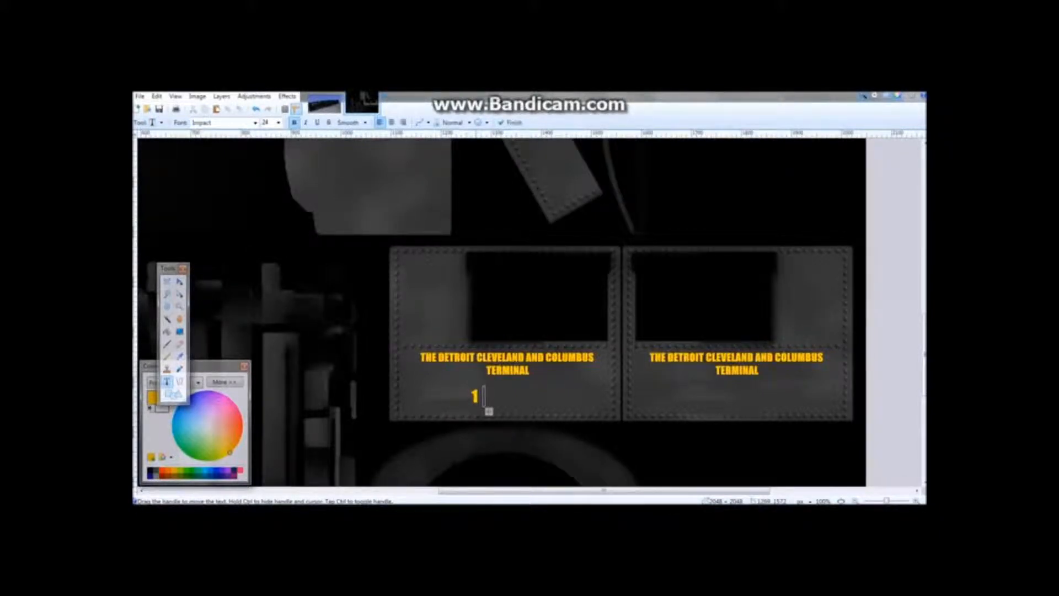
text( 2)
key(BackSpace)
text(5 6 7)
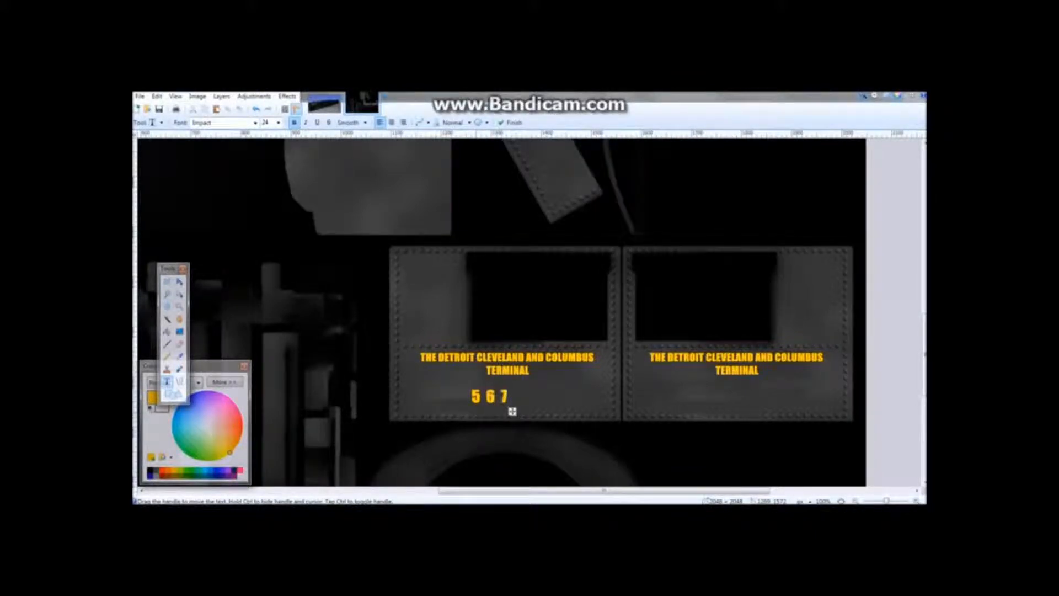
key(BackSpace)
key(BackSpace)
text(7)
text( 0)
mouse_move(527, 411)
mouse_down()
mouse_move(553, 384)
mouse_move(541, 384)
mouse_up()
- Copy the number 5 6 7 8 from the left cab panel and place the copy beneath TERMINAL on the right cab panel, then deselect it
click(167, 282)
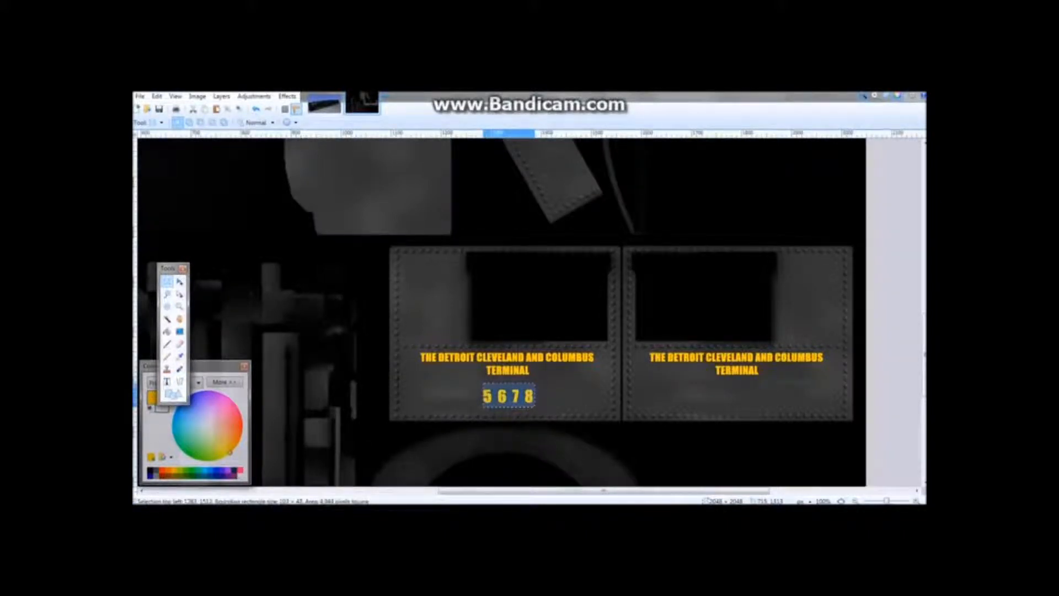
click(157, 96)
click(171, 144)
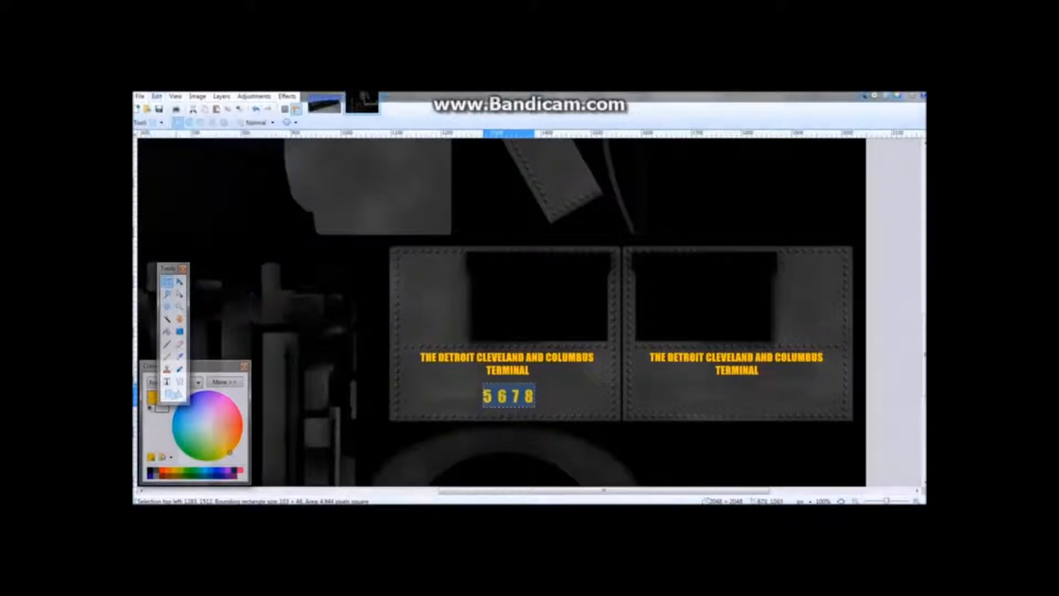
click(157, 96)
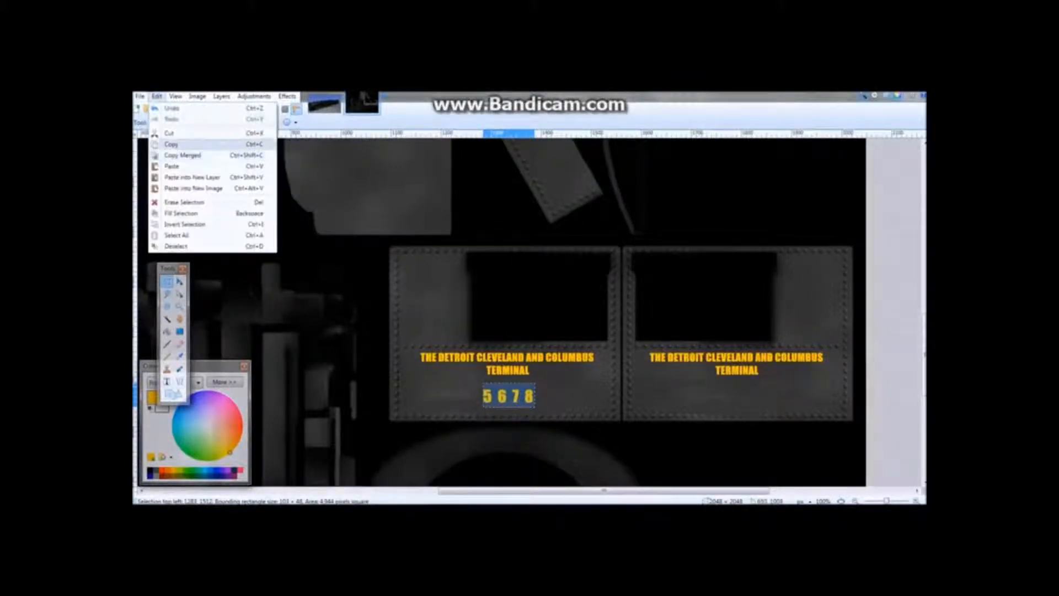
click(171, 167)
drag(555, 416, 785, 416)
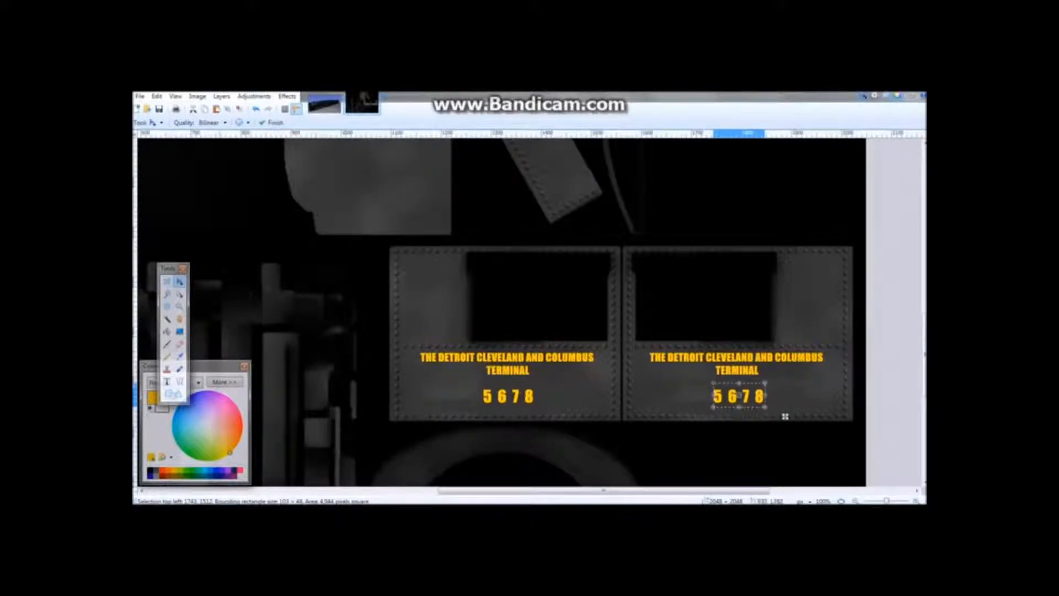
click(167, 281)
click(330, 269)
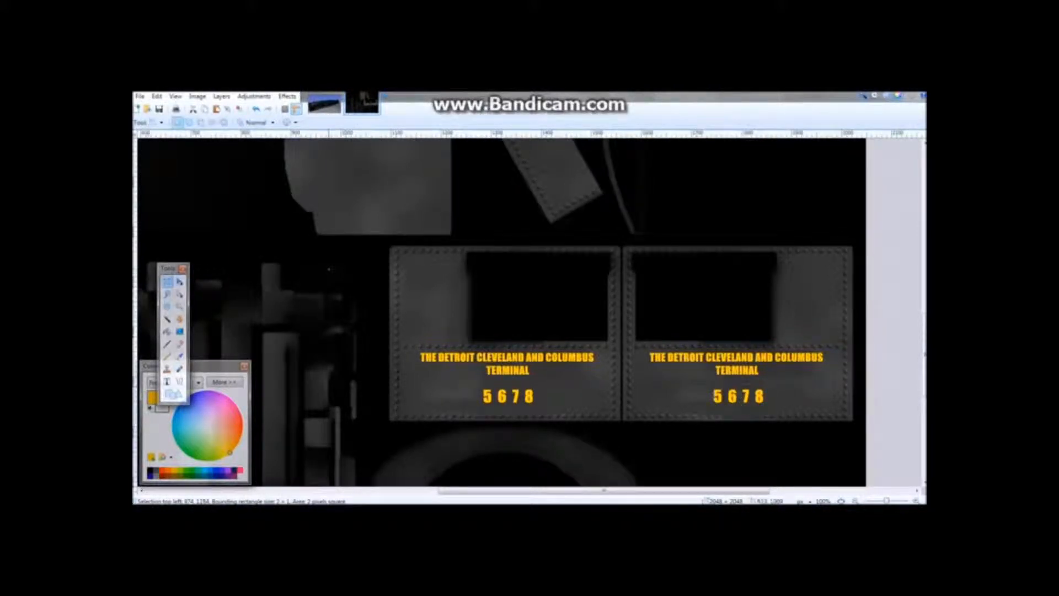
- Save the relettered texture as cab in TGA format, replacing the existing file and keeping the auto-detected bit depth
click(139, 96)
click(160, 177)
click(641, 490)
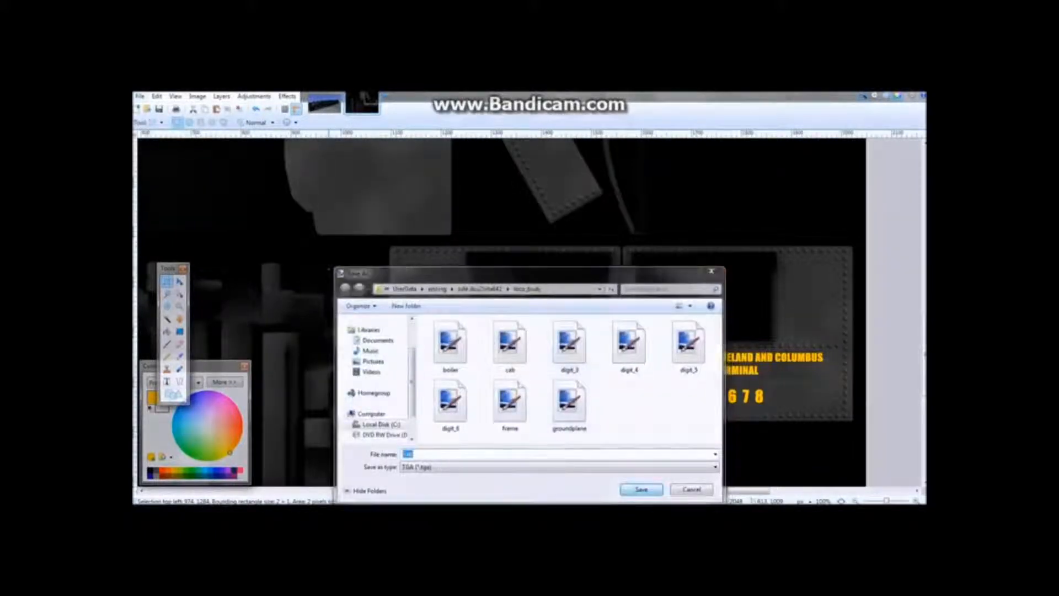
click(554, 298)
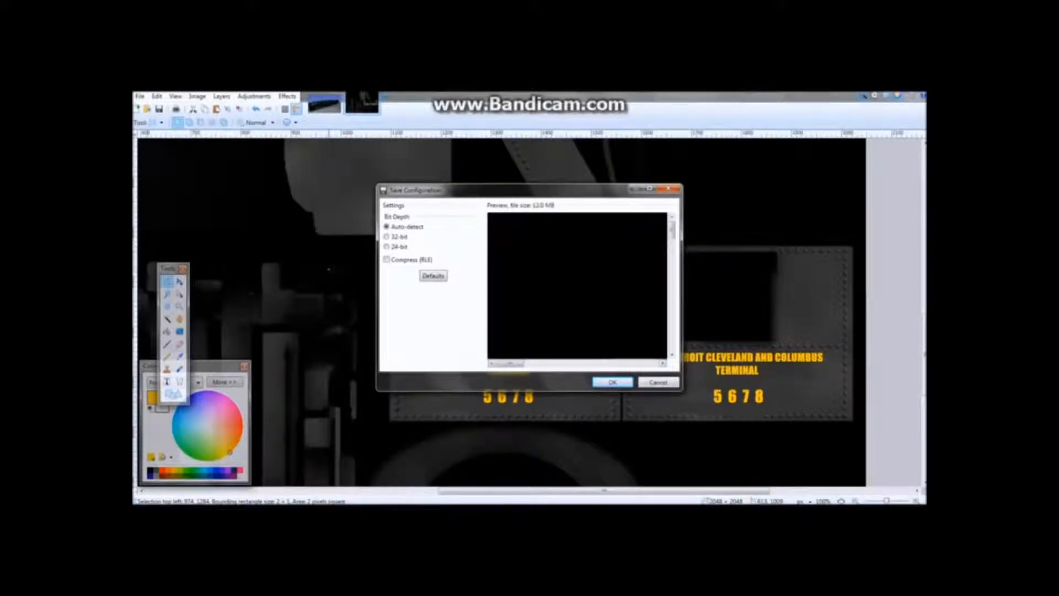
mouse_move(672, 283)
mouse_down()
mouse_move(672, 341)
mouse_move(672, 286)
mouse_up()
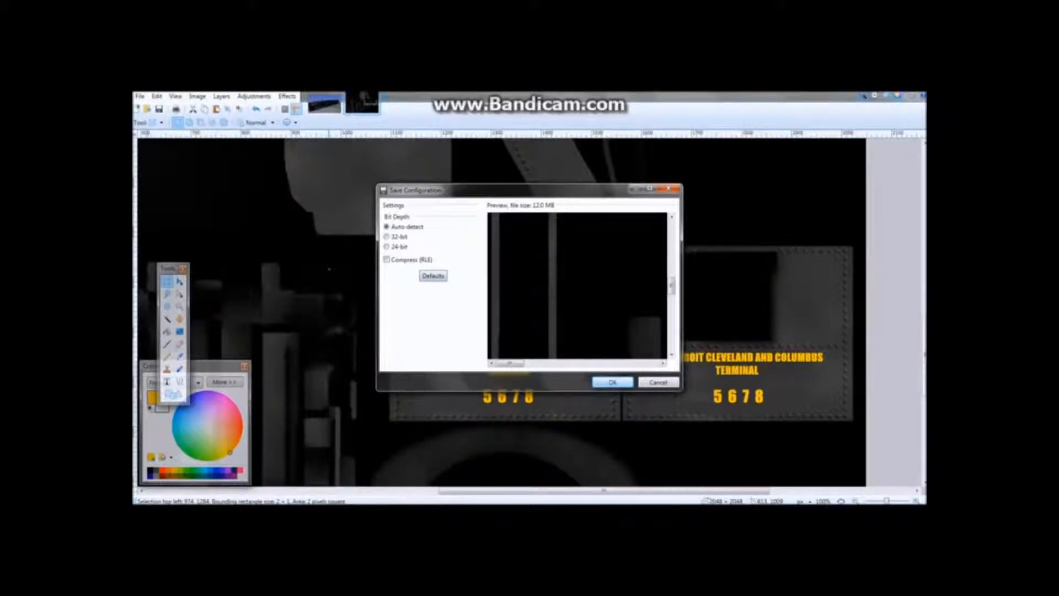
key(Return)
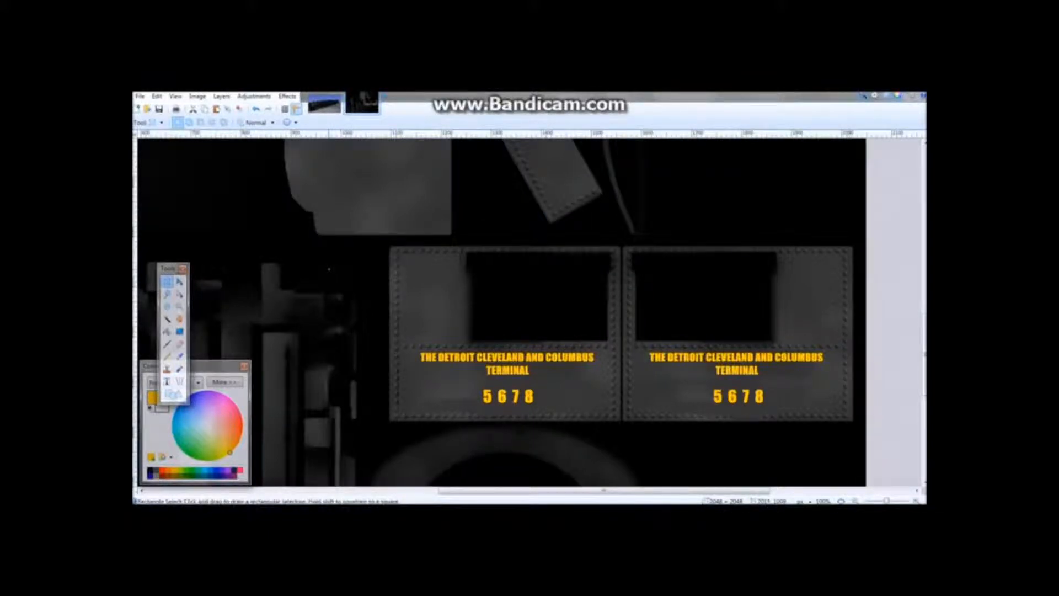
- Close the image editor and return to the locomotive's asset folder with p10 deselected
mouse_move(849, 94)
mouse_down()
mouse_move(836, 111)
mouse_move(730, 163)
mouse_up()
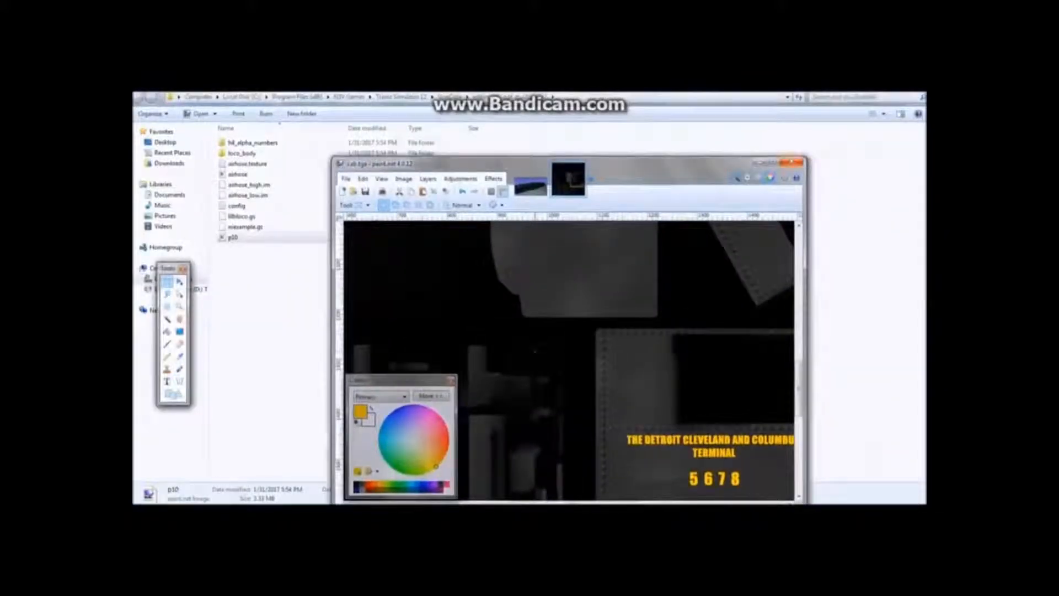
click(793, 162)
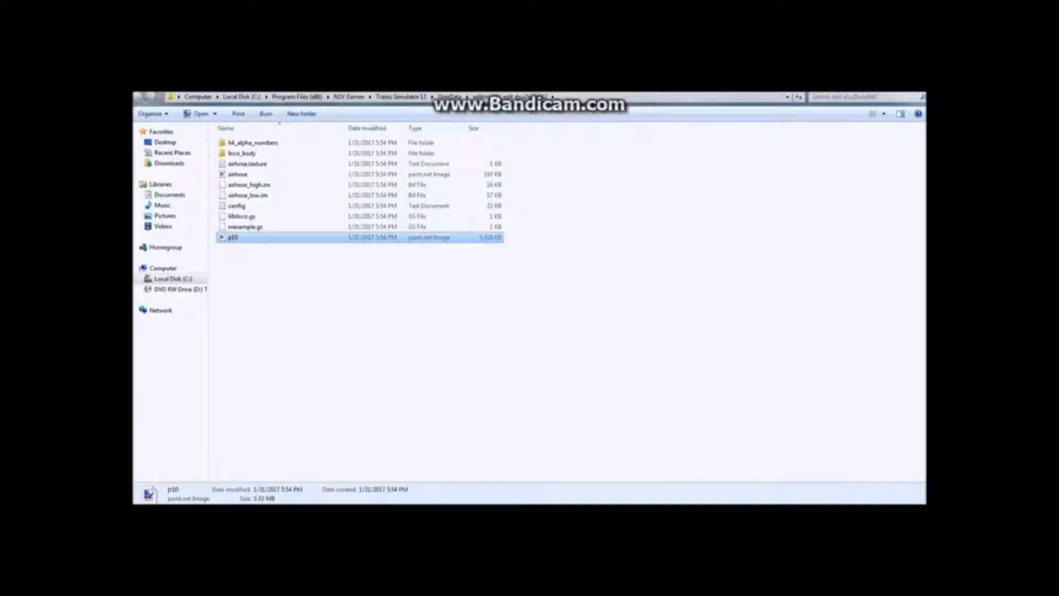
click(662, 249)
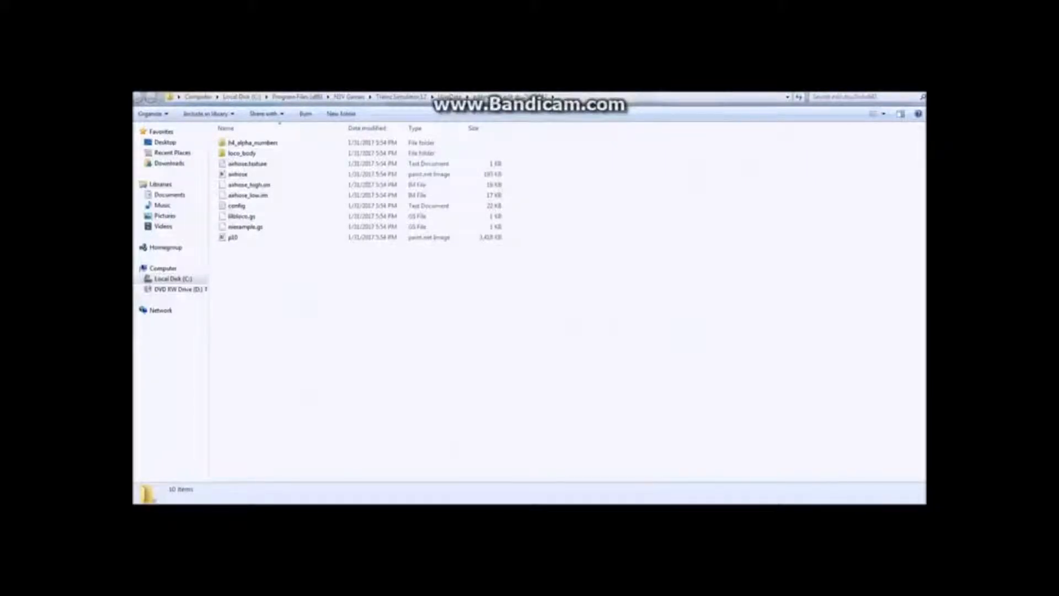
click(359, 237)
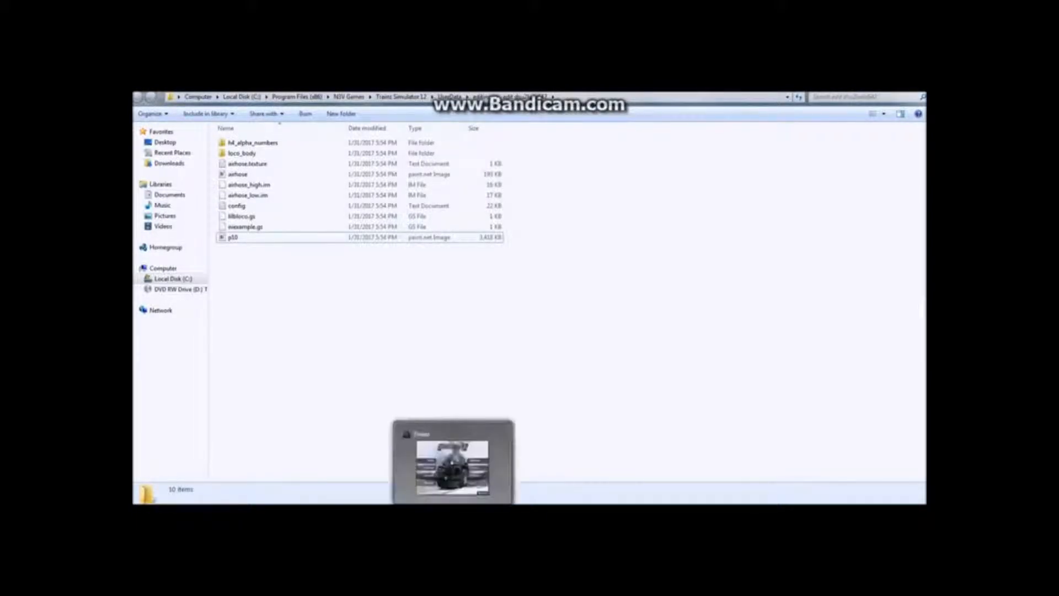
mouse_move(391, 510)
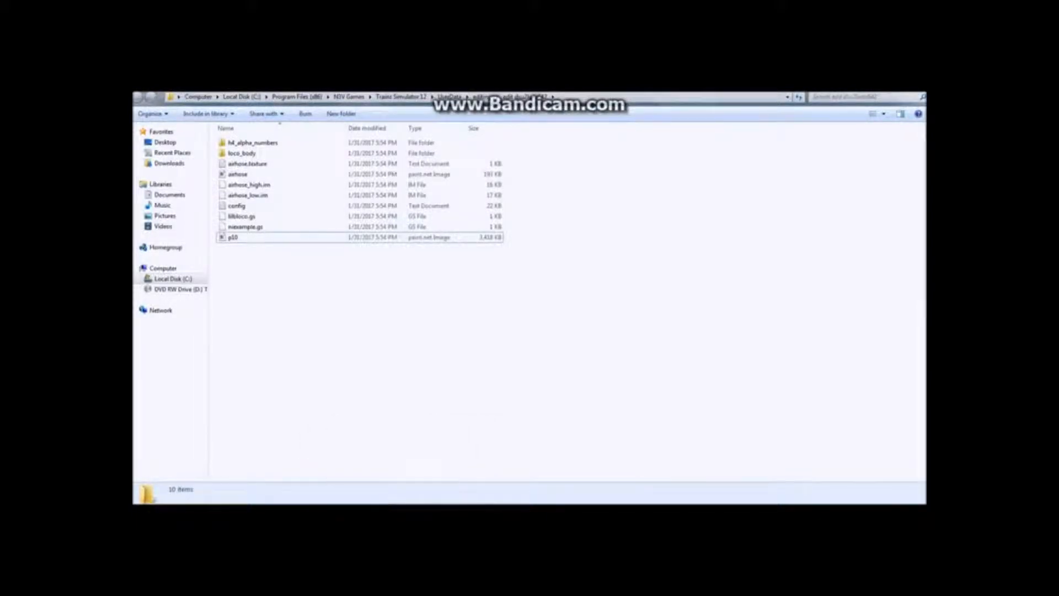
- Open the h4_alpha_numbers folder and delete the alphanumber_0 image
right_click(308, 142)
click(270, 143)
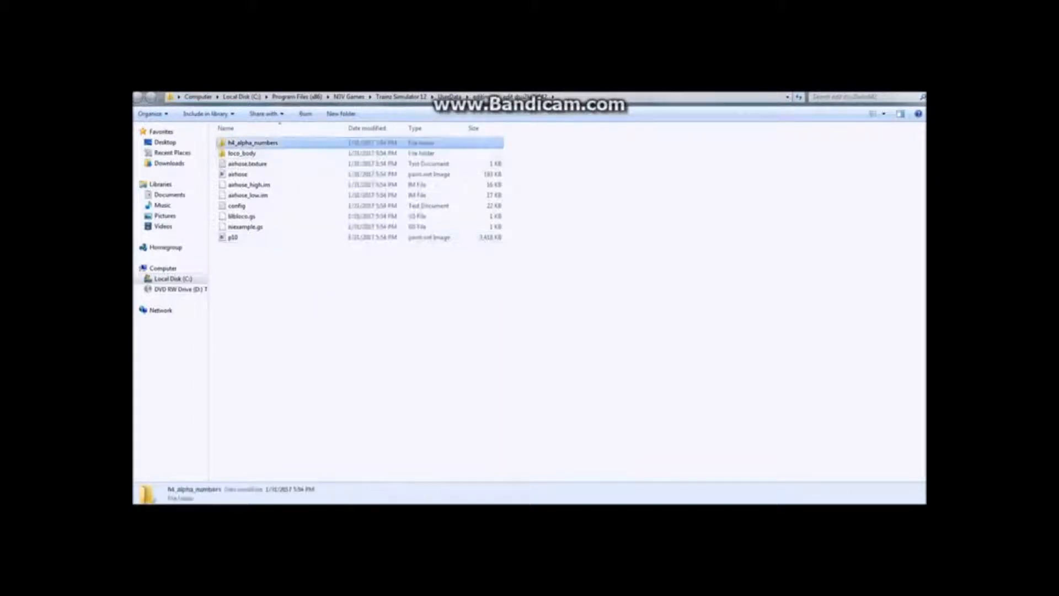
right_click(270, 143)
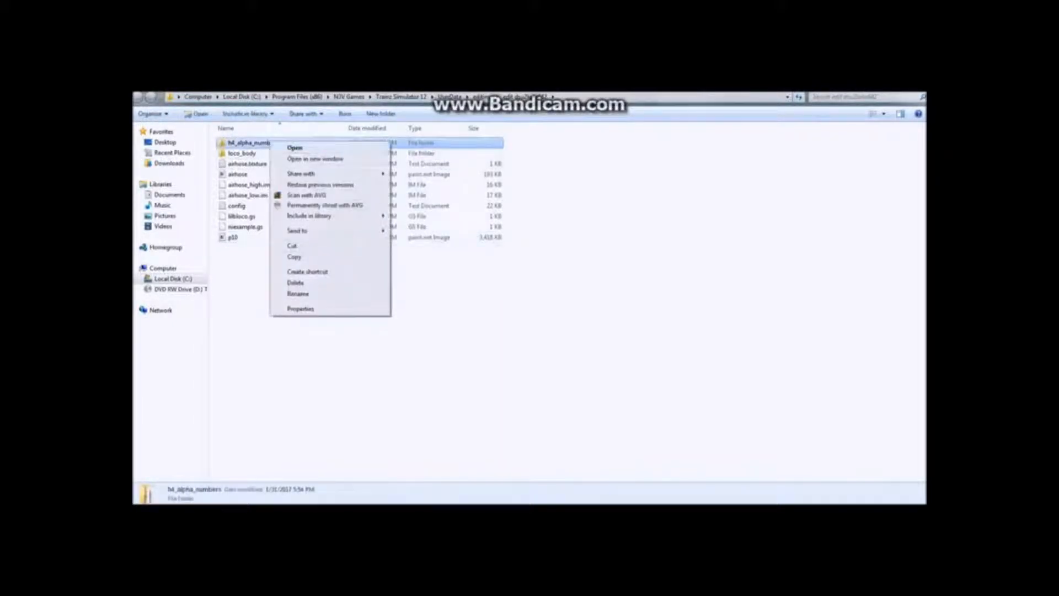
click(294, 148)
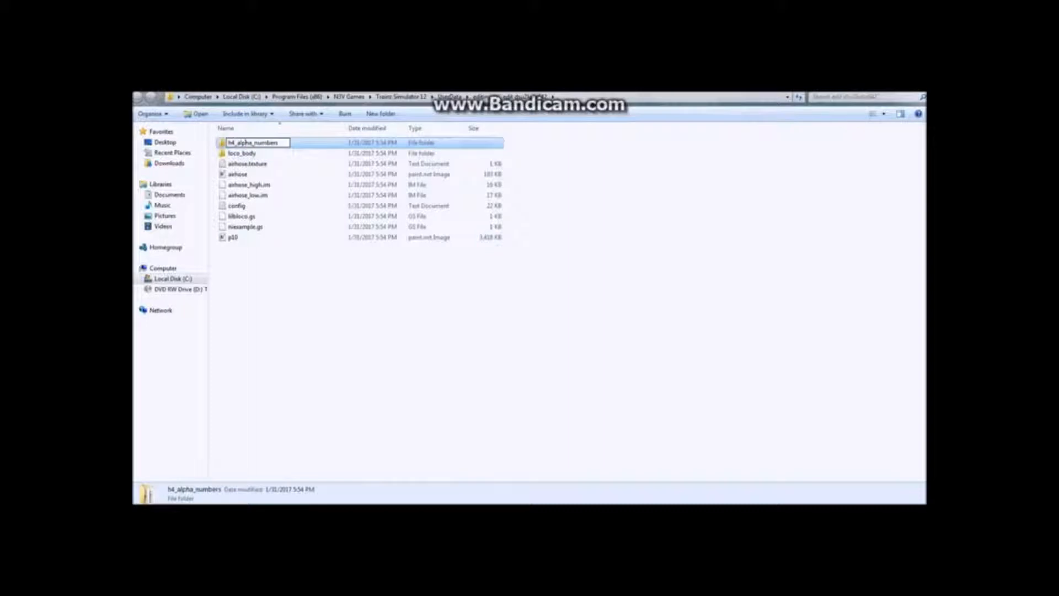
double_click(279, 143)
right_click(244, 172)
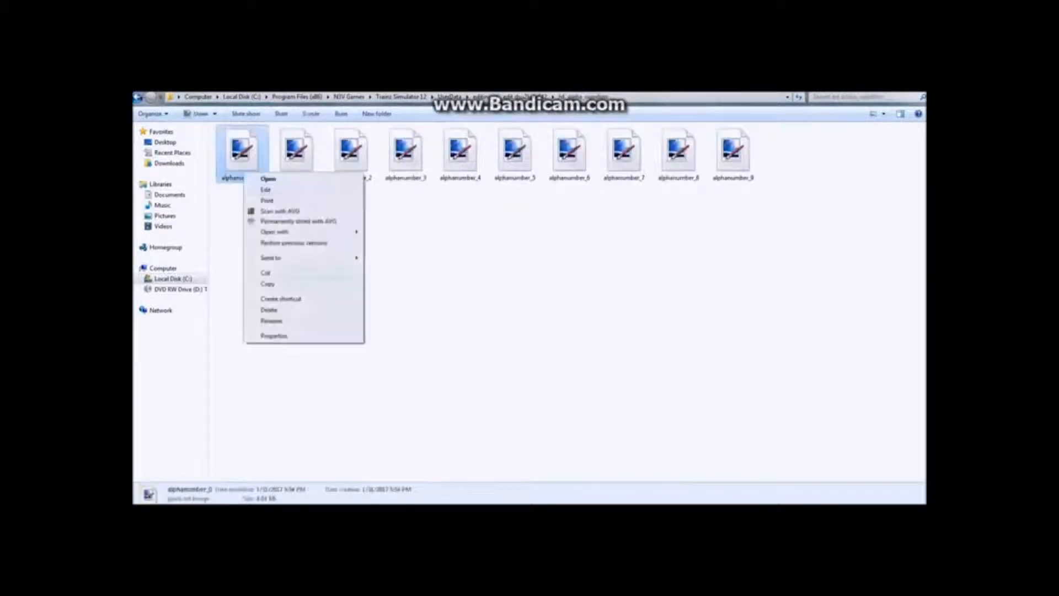
click(269, 309)
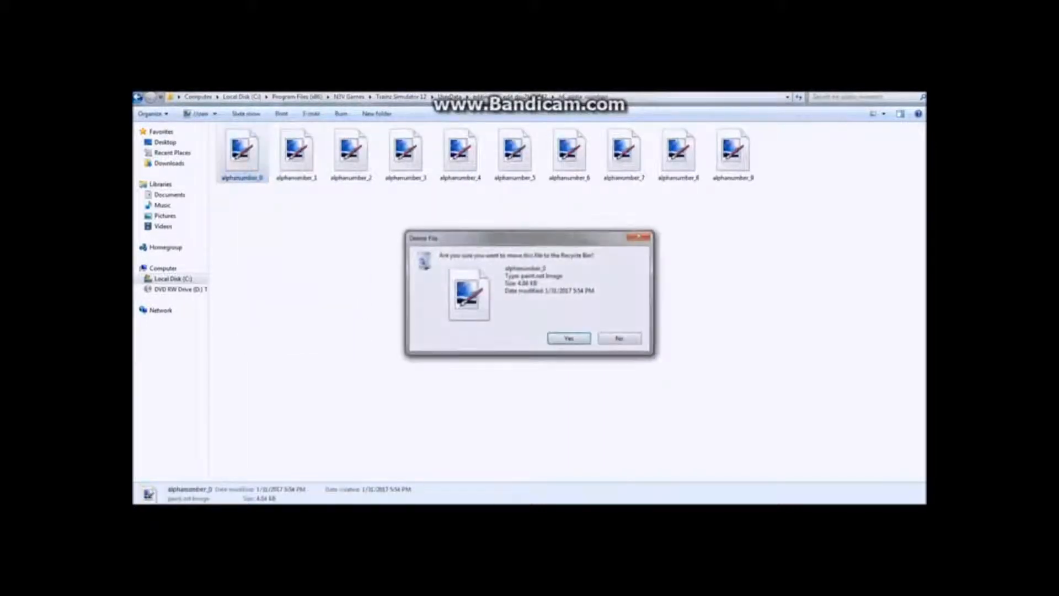
click(568, 336)
- Delete all the remaining images, alphanumber_1 to alphanumber_9, from the h4_alpha_numbers folder
drag(671, 281, 220, 132)
right_click(279, 162)
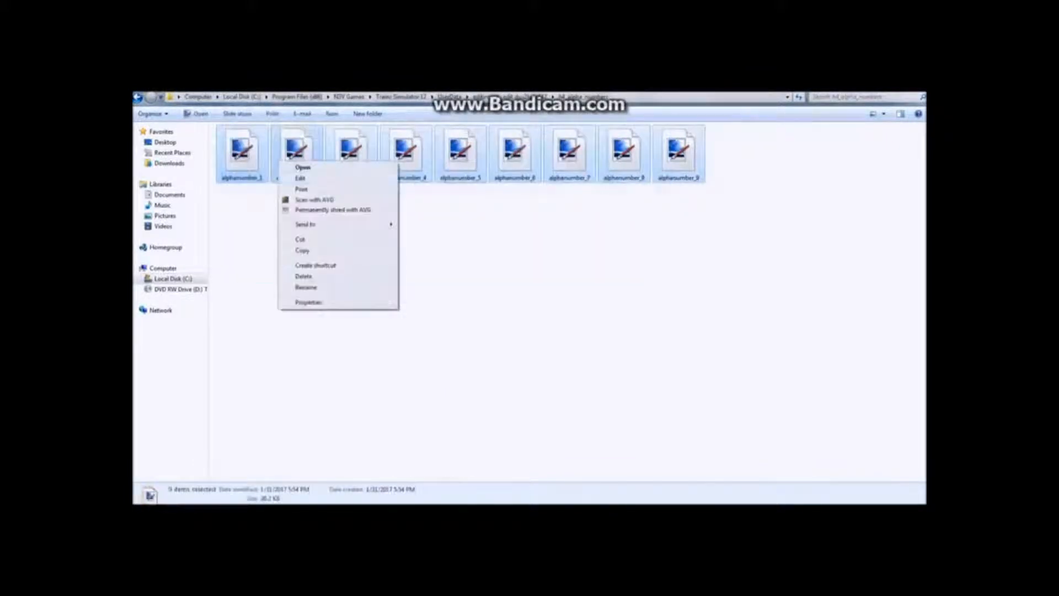
click(304, 276)
click(571, 308)
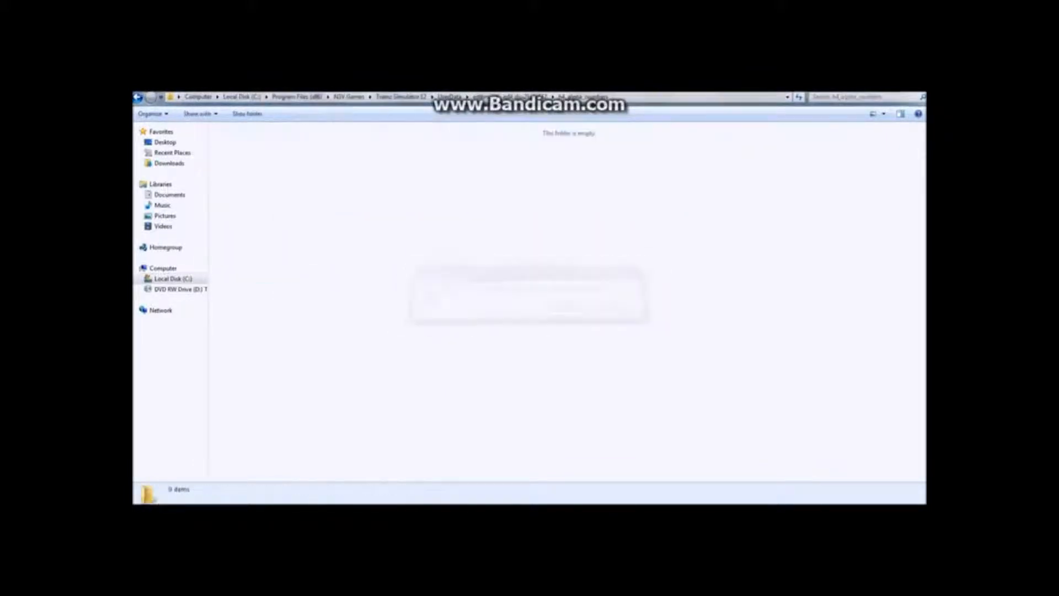
- Return to the asset folder and delete the emptied h4_alpha_numbers folder
click(138, 97)
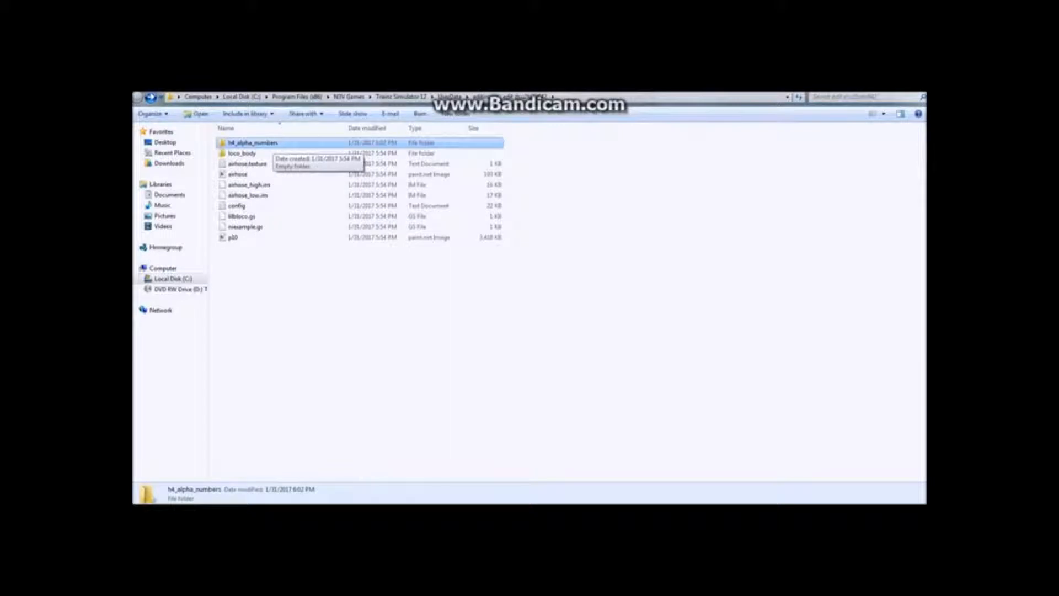
right_click(273, 144)
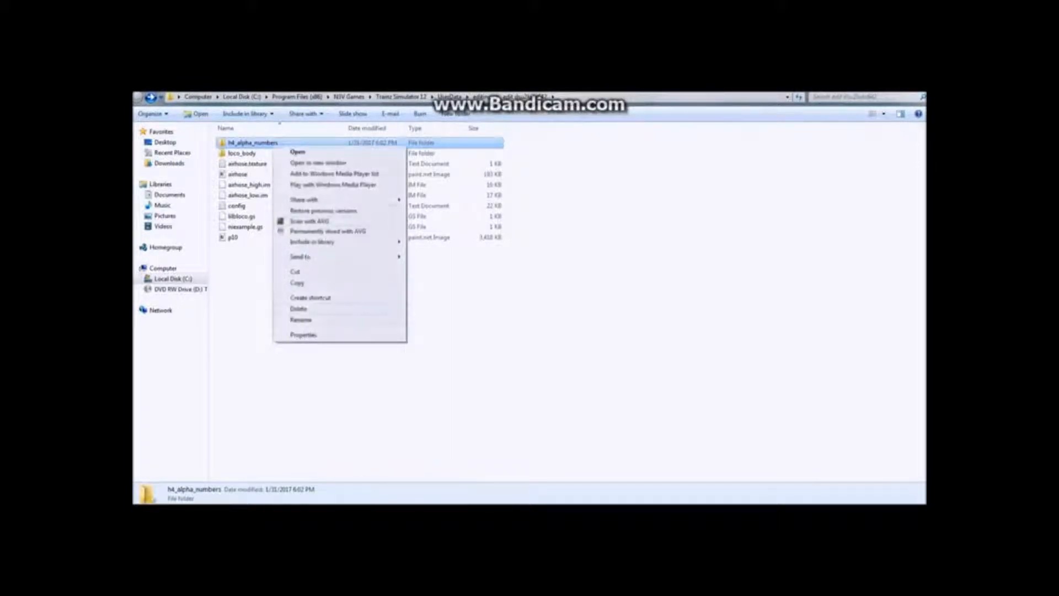
click(306, 307)
key(Return)
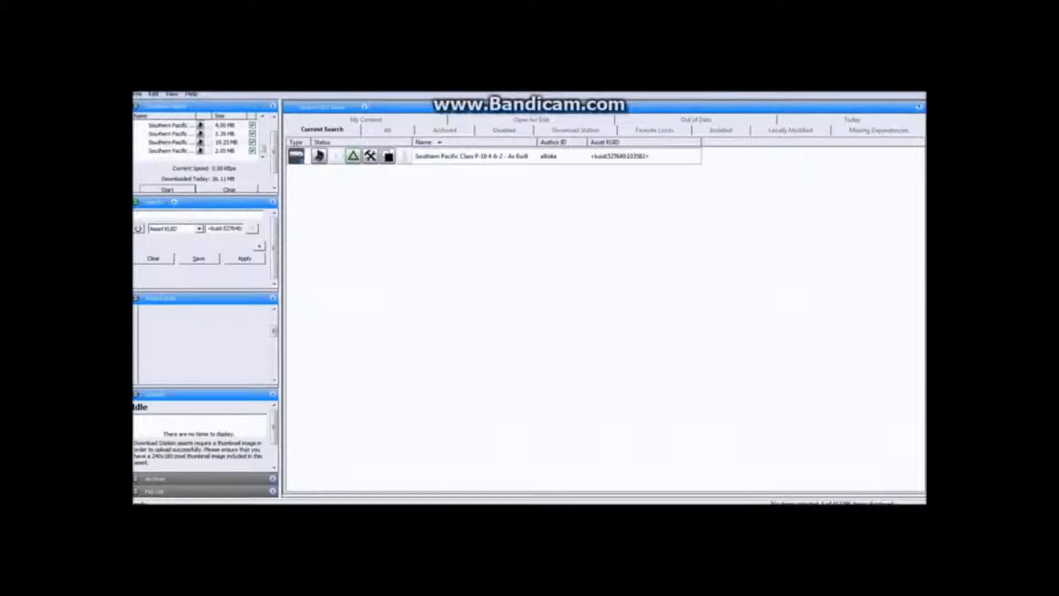
- Switch to the Trainz Content Manager and rename the Southern Pacific P-10 asset as DC&CT Pacific
right_click(469, 156)
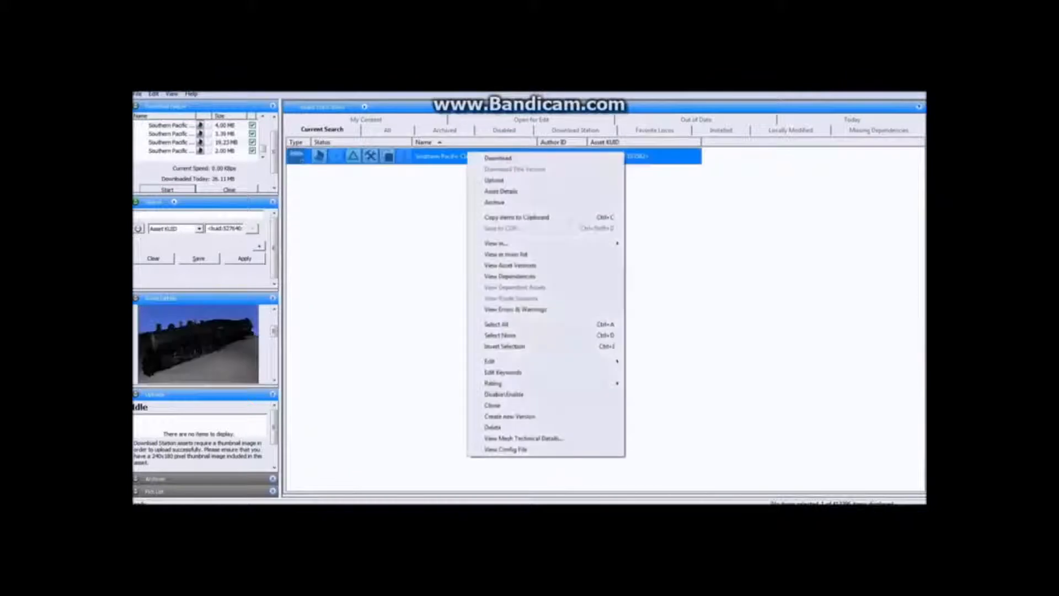
click(501, 192)
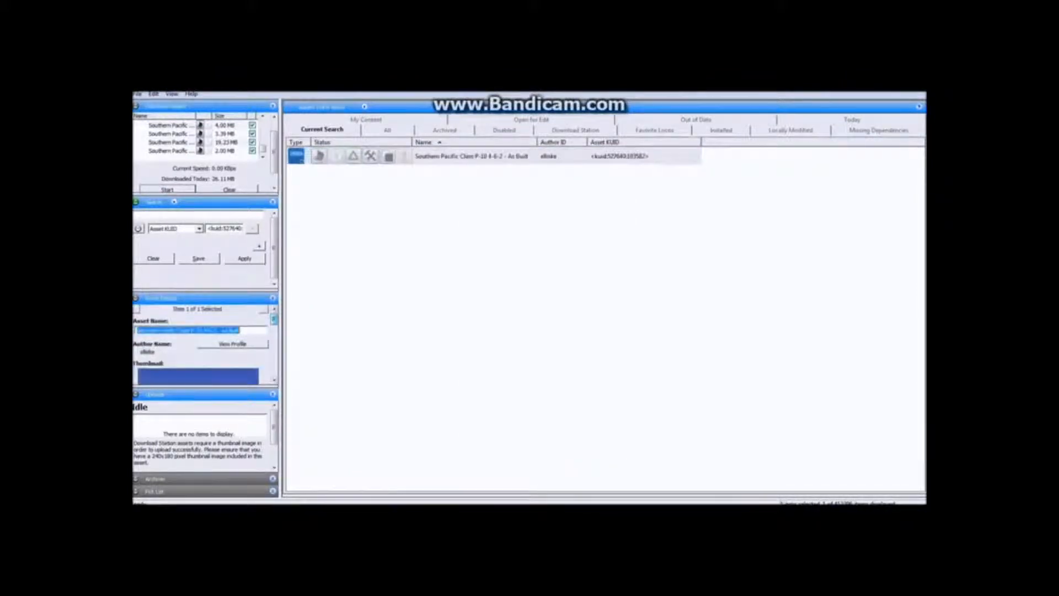
key(BackSpace)
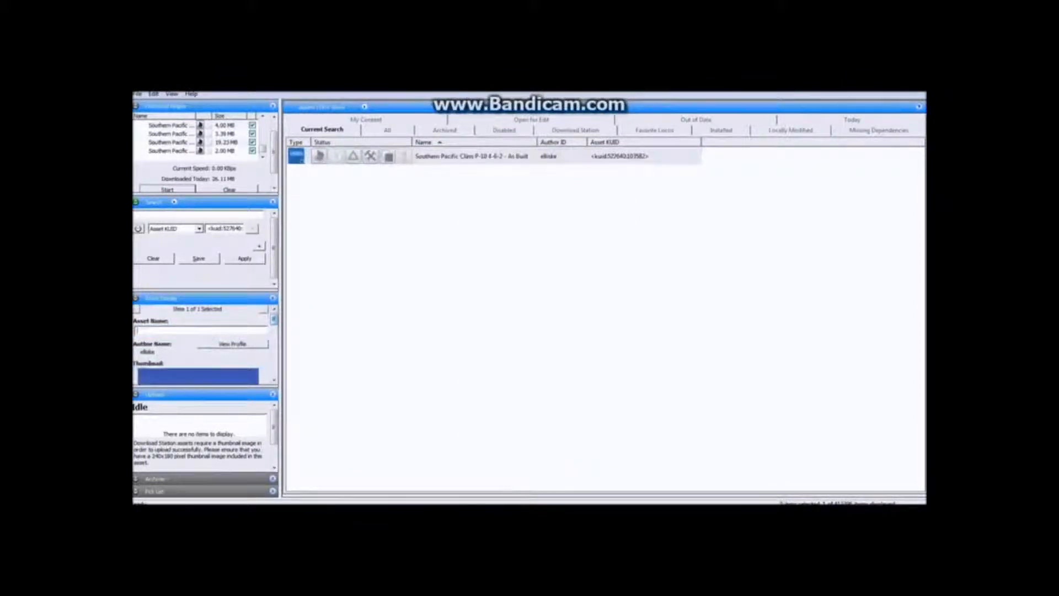
text(DC&CT Pacif)
- Commit the edits to the DC&CT Pacific asset
right_click(513, 159)
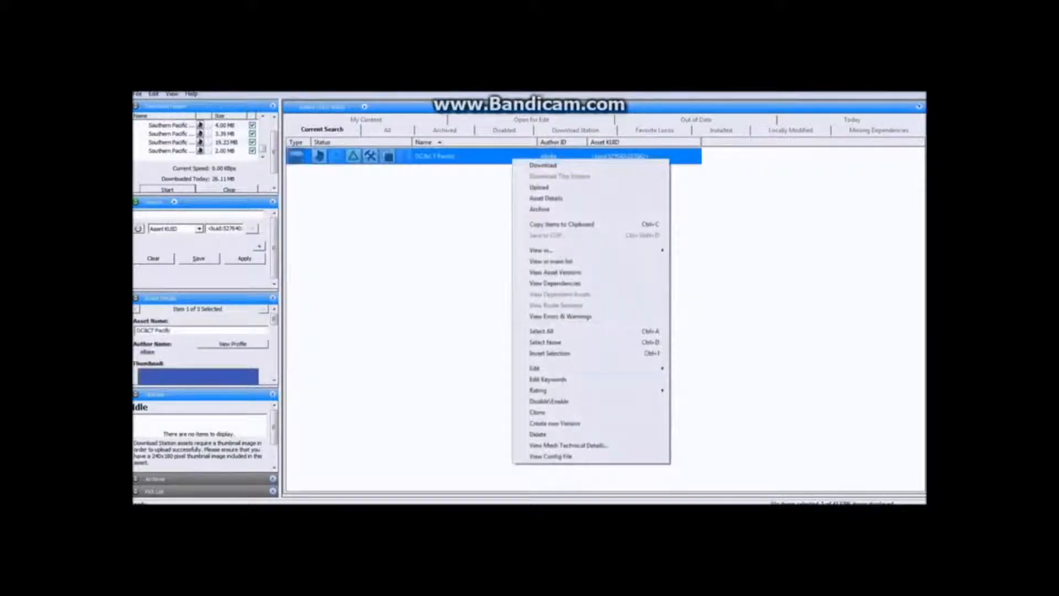
mouse_move(568, 369)
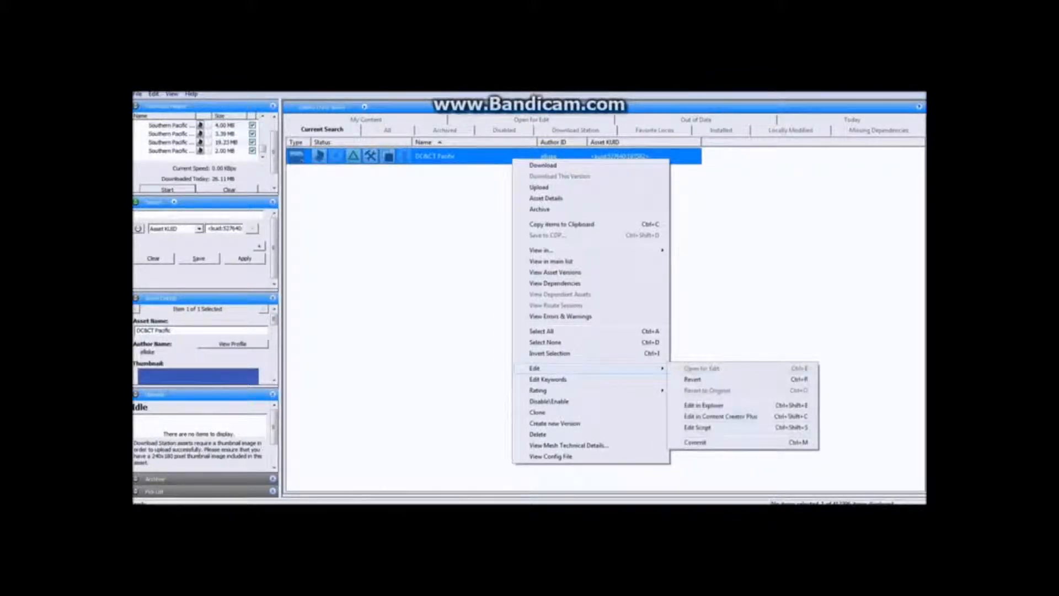
click(696, 443)
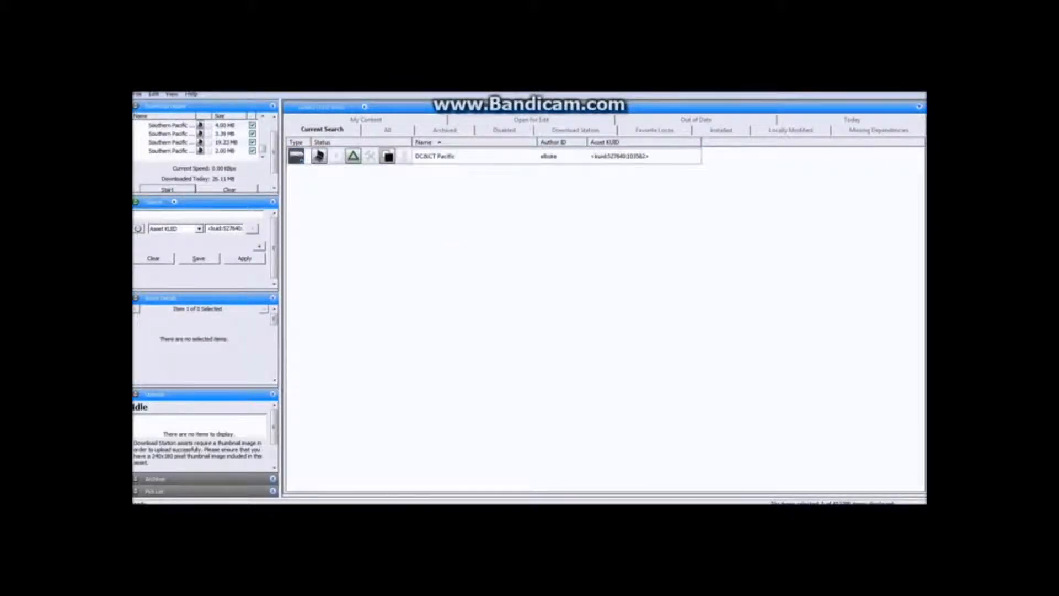
- Switch to the Trainz Simulator 12 launcher, turn off Fullscreen in the display settings, and start the simulator
mouse_move(454, 513)
click(454, 467)
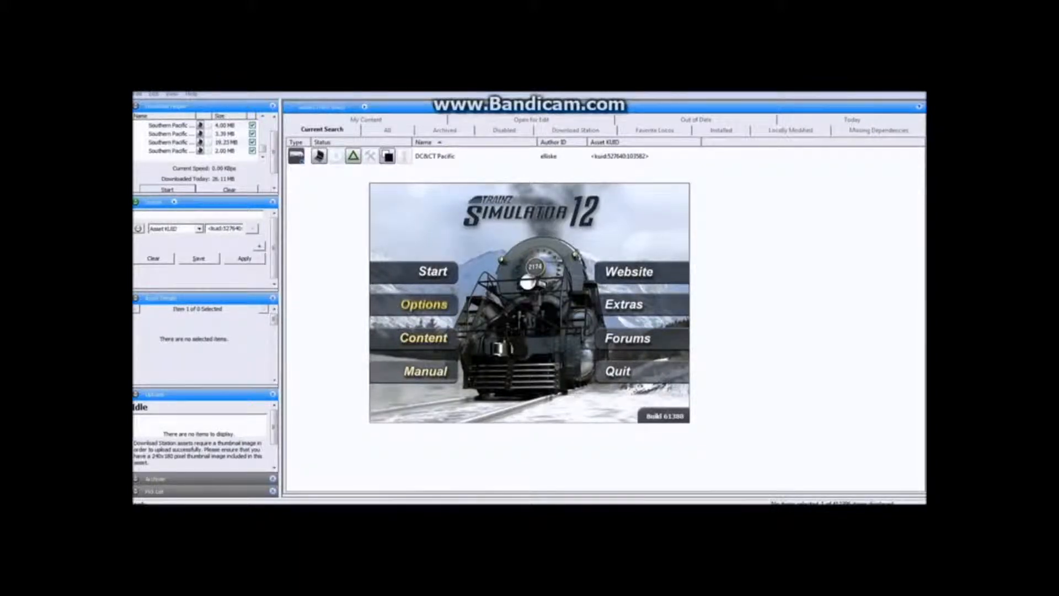
click(424, 305)
click(502, 207)
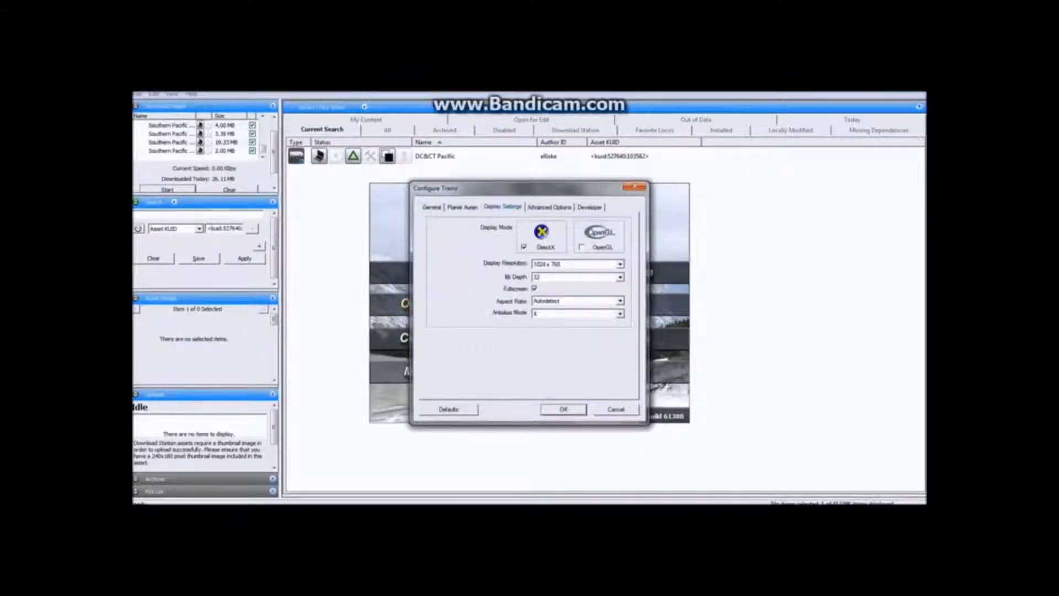
click(534, 289)
click(563, 409)
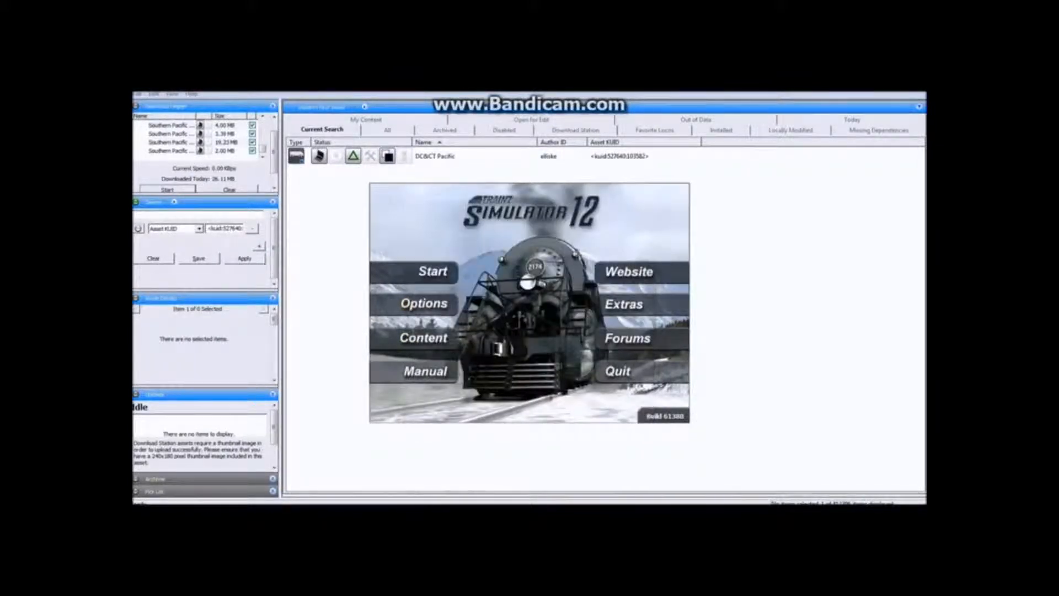
click(433, 271)
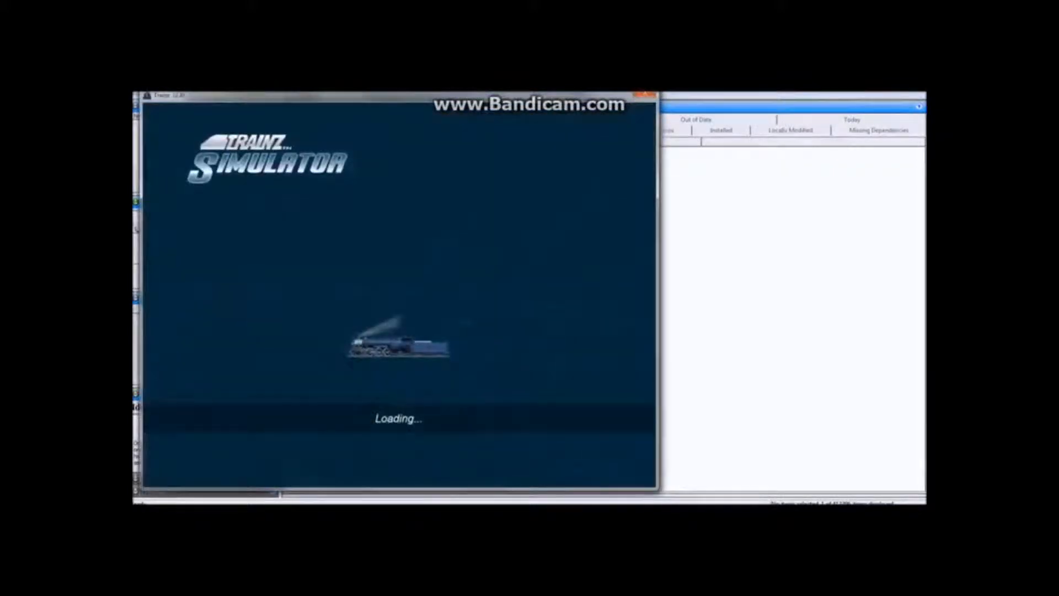
drag(386, 95, 495, 106)
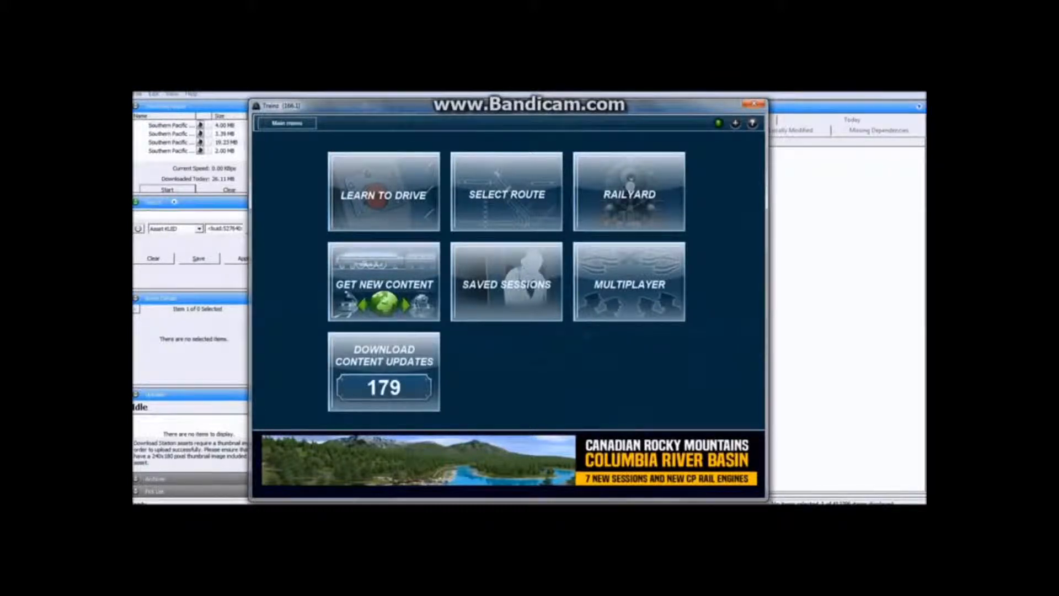
- Open the Railyard, find the DC&CT Pacific in the rolling stock list and display it in the 3D view
click(628, 193)
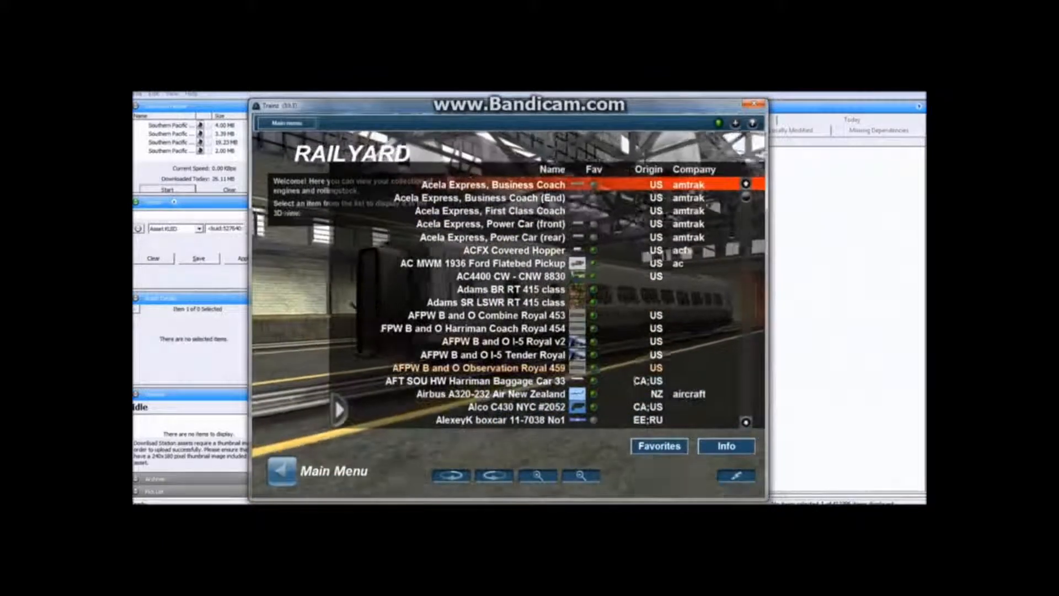
scroll(496, 303, down, 15)
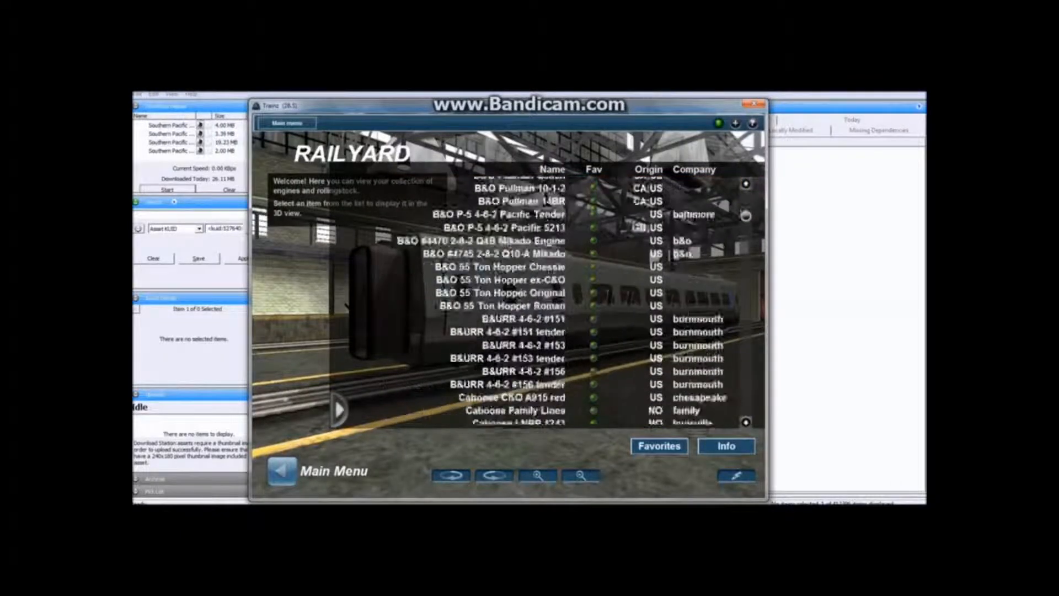
scroll(496, 304, down, 20)
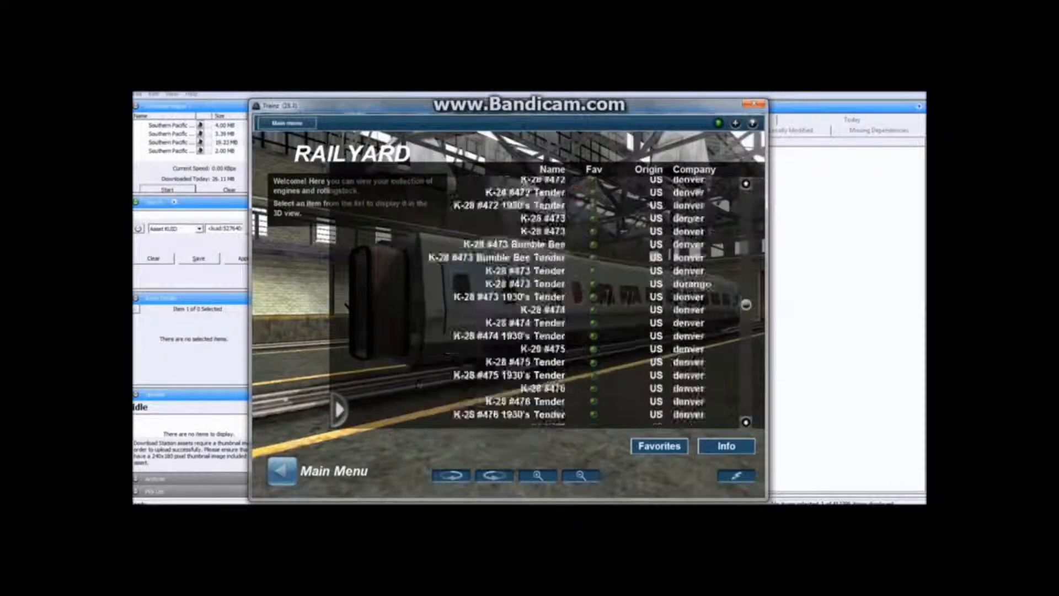
scroll(496, 303, down, 20)
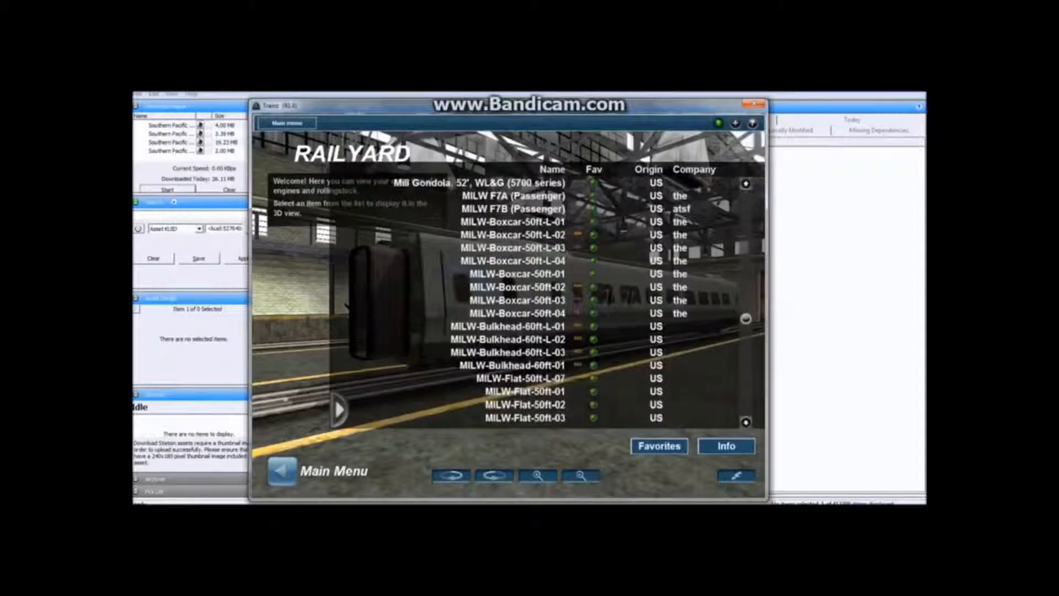
scroll(496, 303, up, 20)
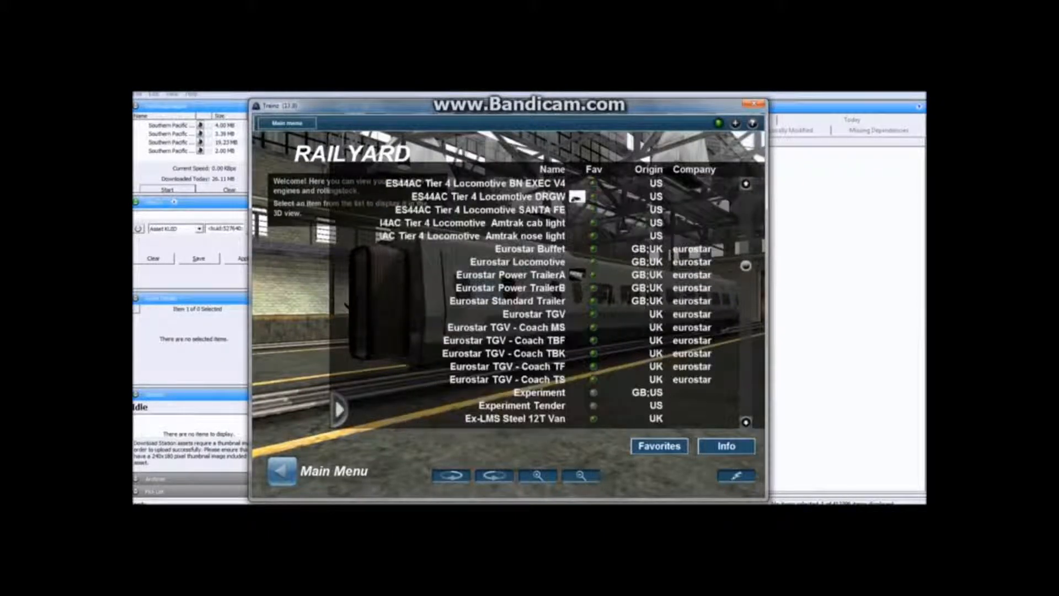
drag(746, 266, 746, 241)
scroll(530, 334, up, 12)
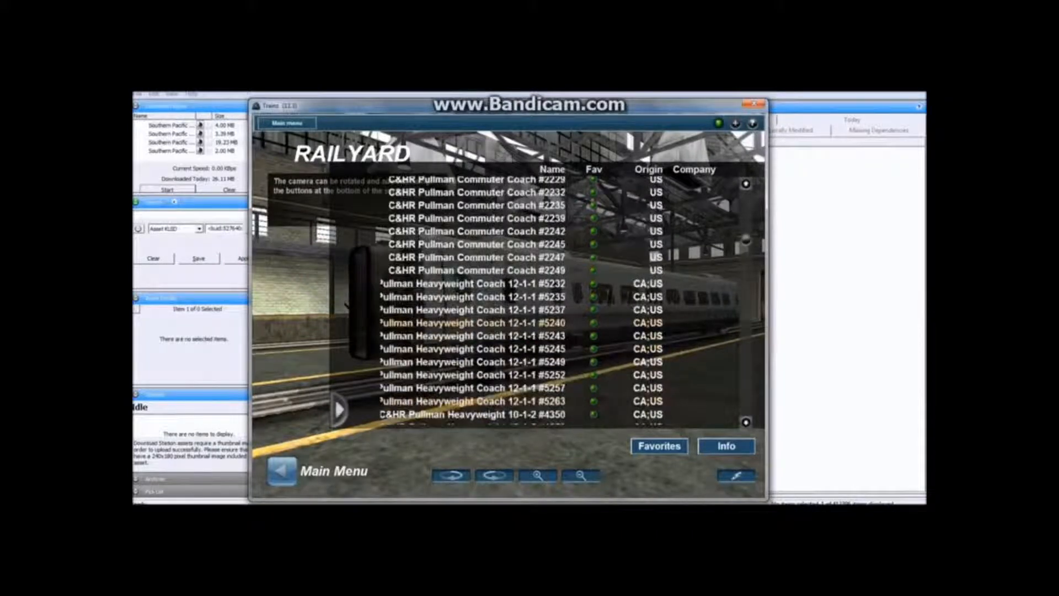
scroll(529, 324, down, 2)
scroll(512, 298, down, 10)
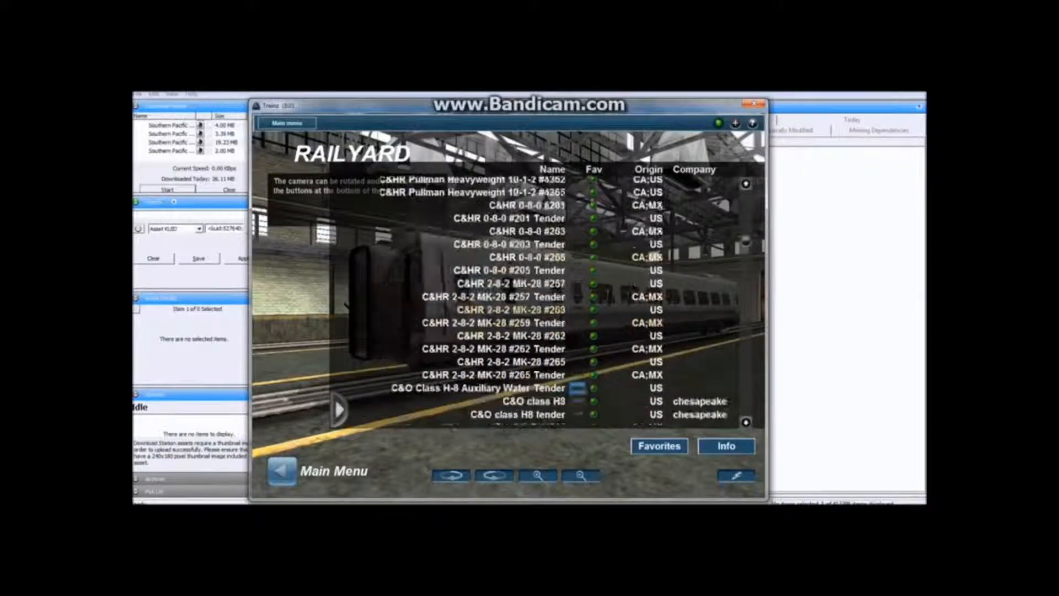
scroll(513, 309, down, 5)
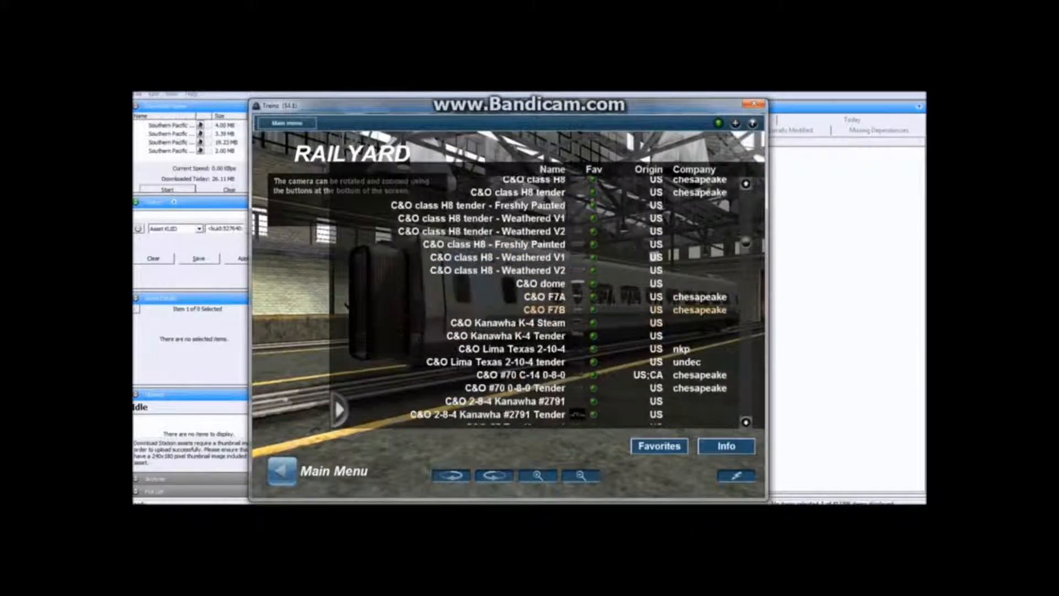
scroll(513, 298, down, 4)
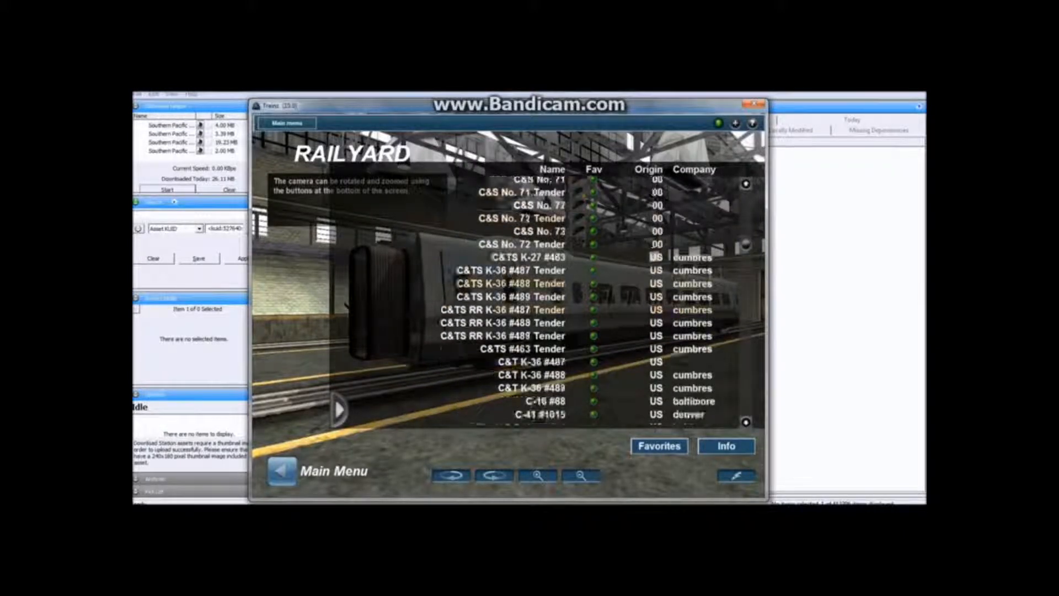
scroll(513, 296, down, 4)
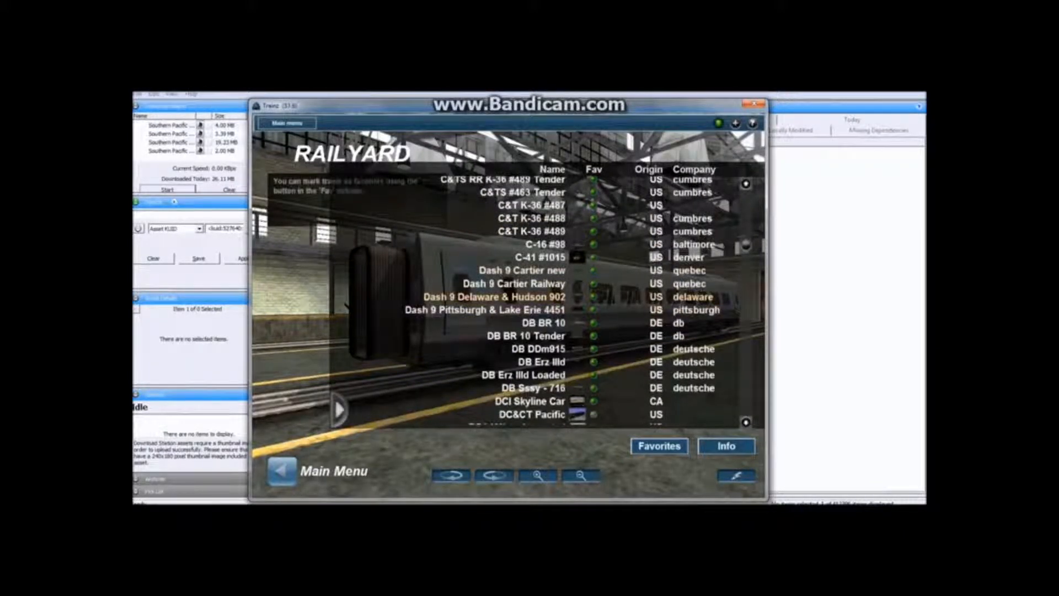
scroll(522, 323, down, 2)
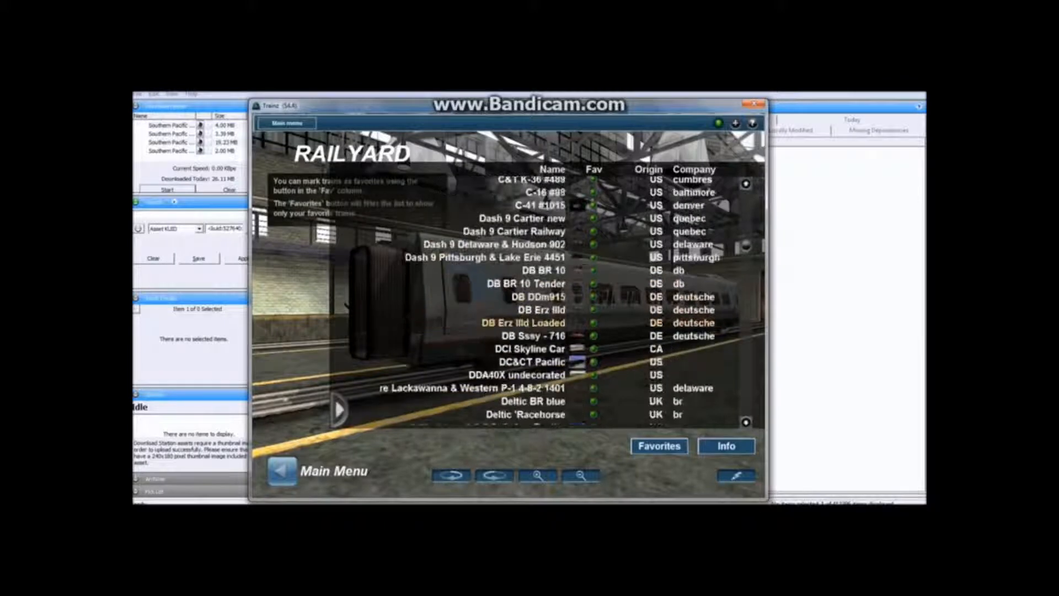
scroll(521, 309, down, 1)
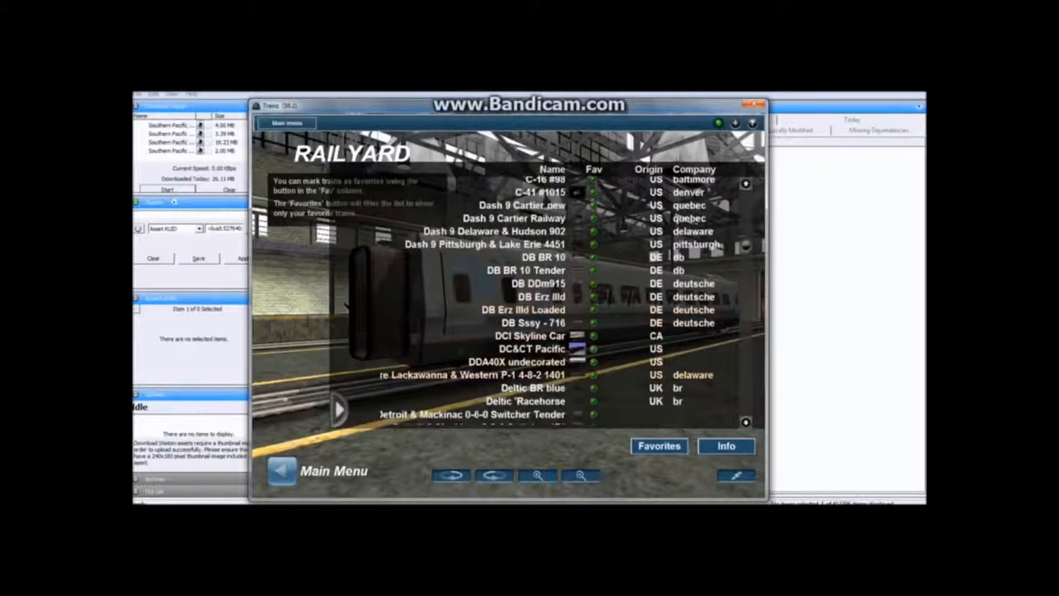
click(532, 350)
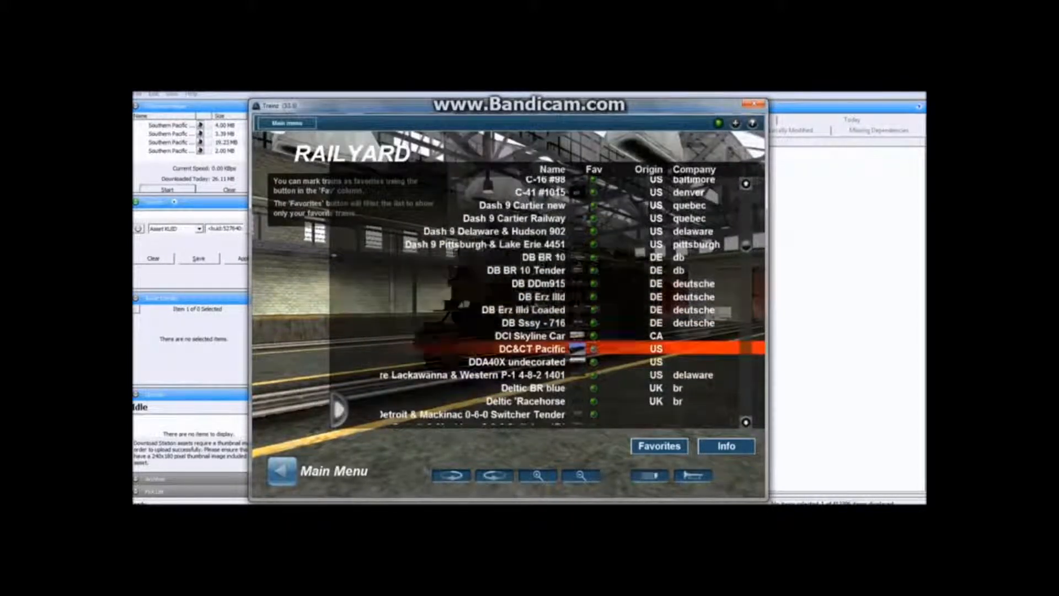
- Hide the rolling stock list, inspect the locomotive's side, cab lettering and front up close, and turn on its lights
click(338, 409)
key(Right)
scroll(508, 309, up, 3)
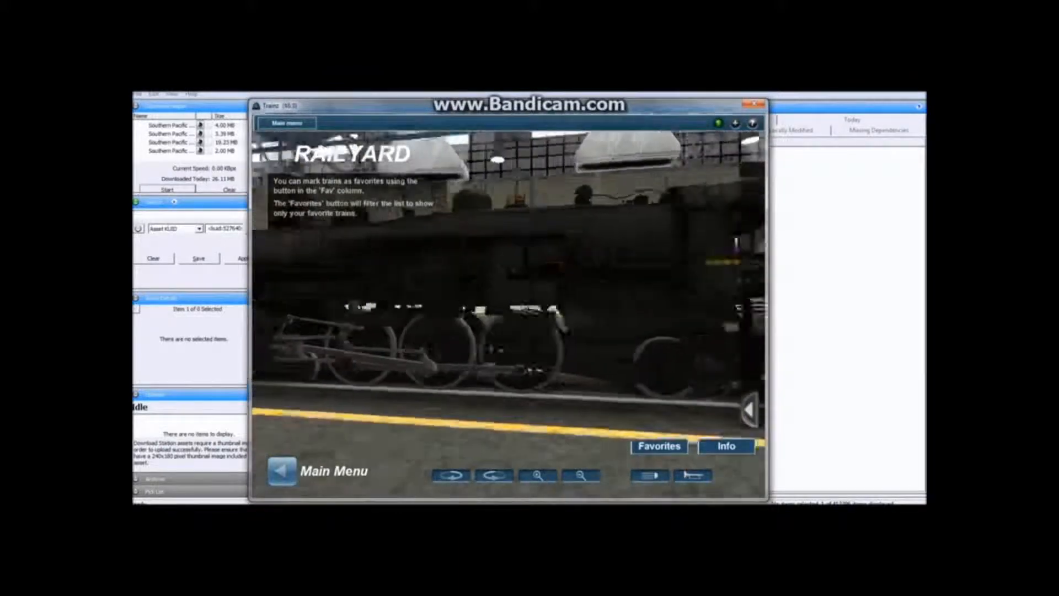
key(Right)
scroll(507, 309, up, 2)
key(Up)
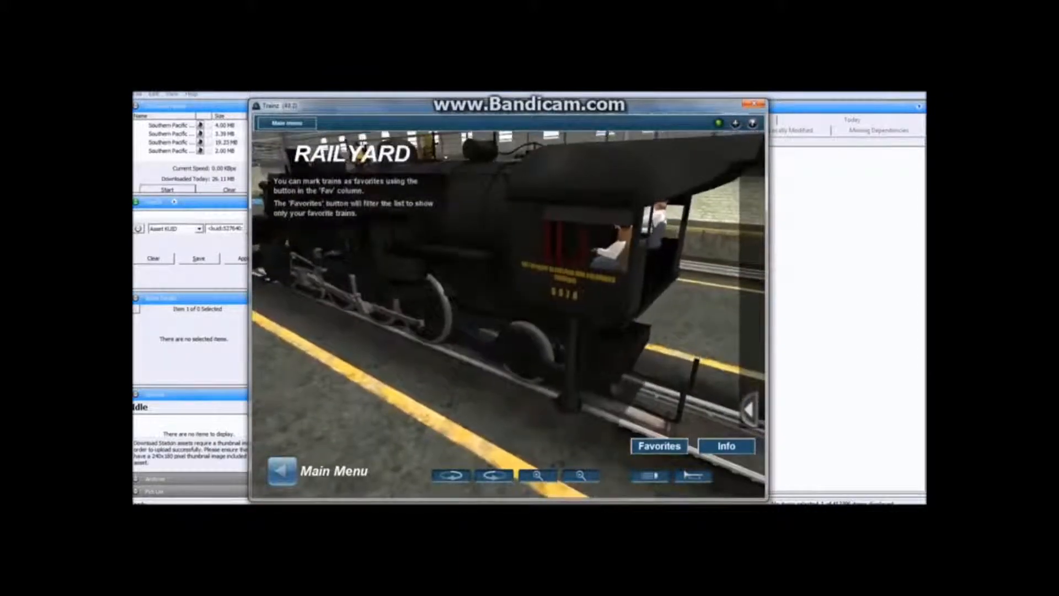
key(Down)
key(Left)
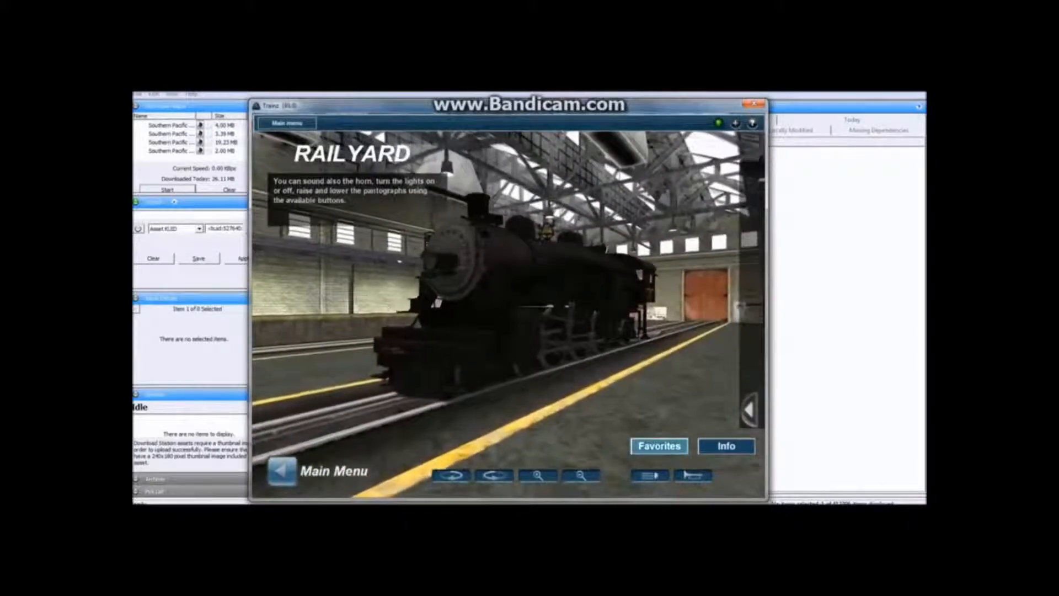
click(651, 475)
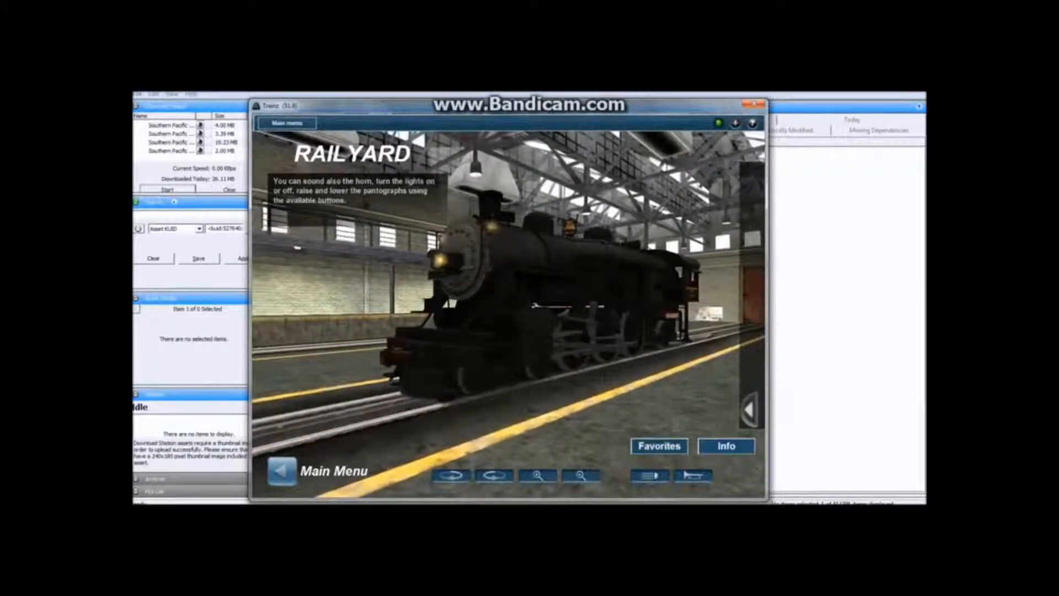
- Leave the Railyard and exit the simulator to return to the Content Manager
click(281, 470)
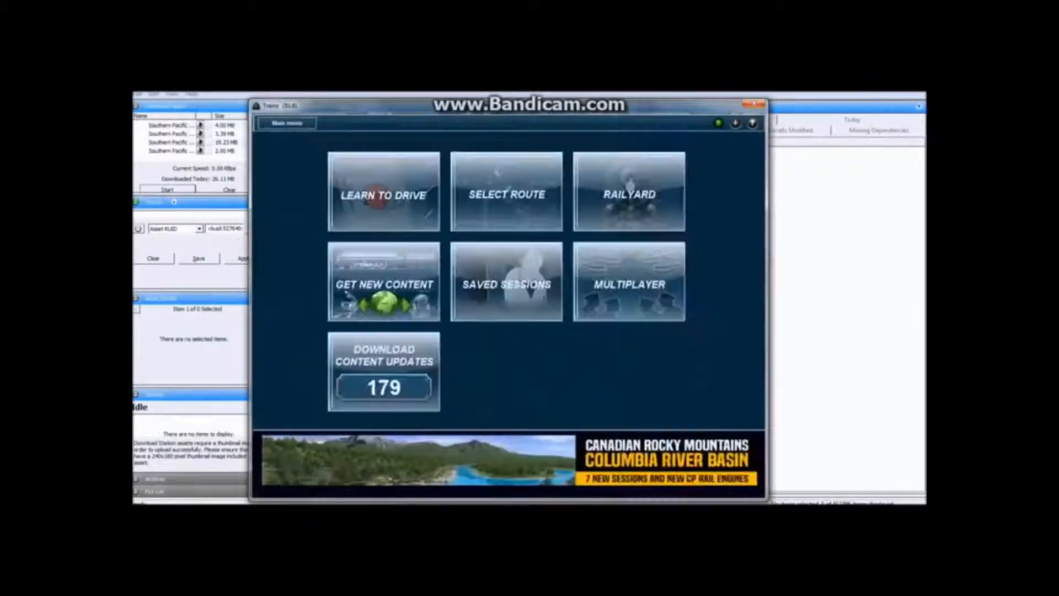
click(287, 122)
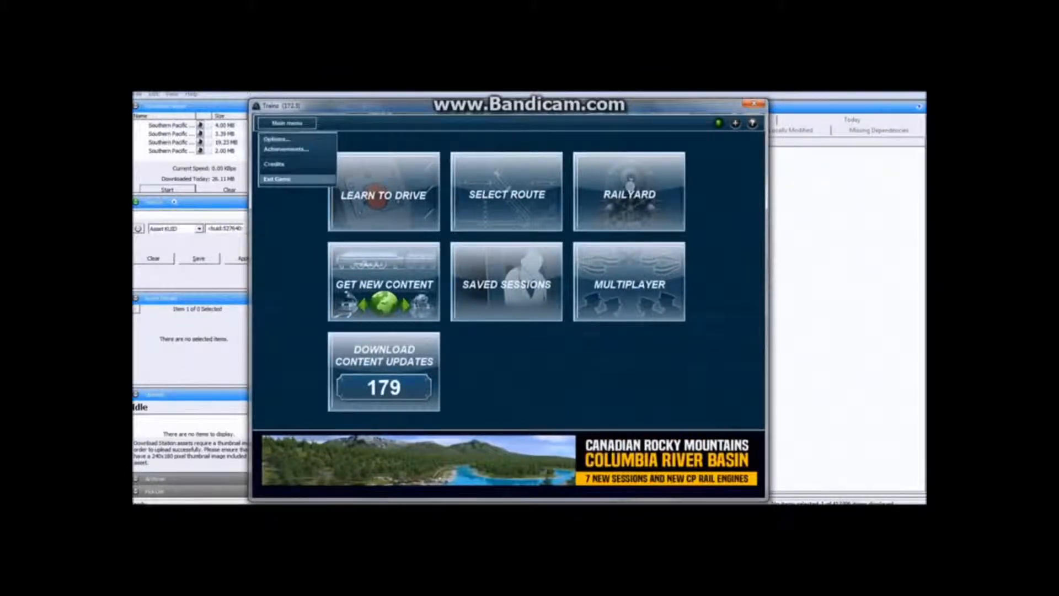
click(276, 178)
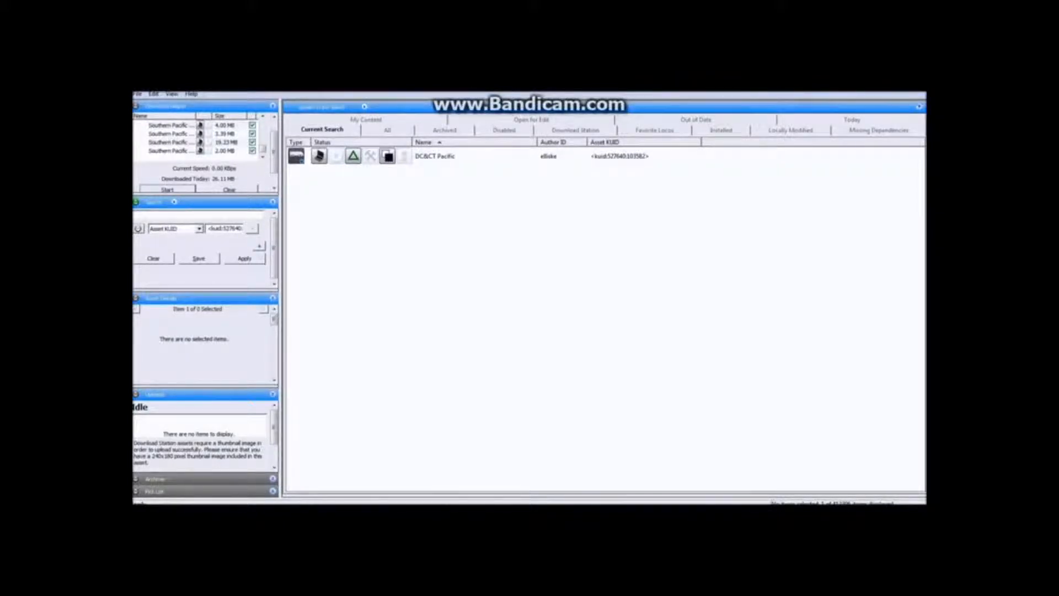
mouse_move(422, 510)
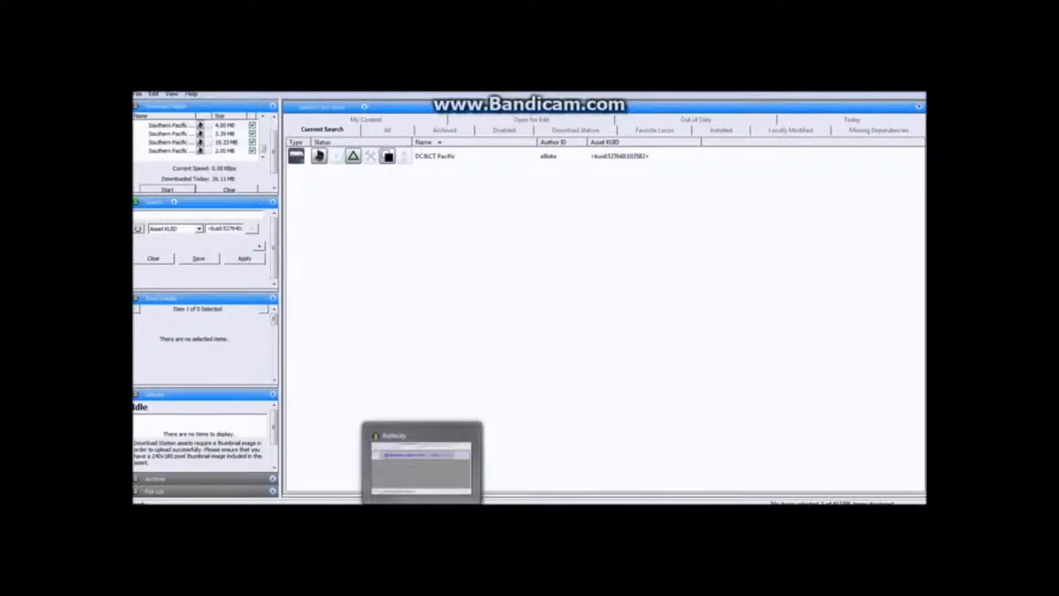